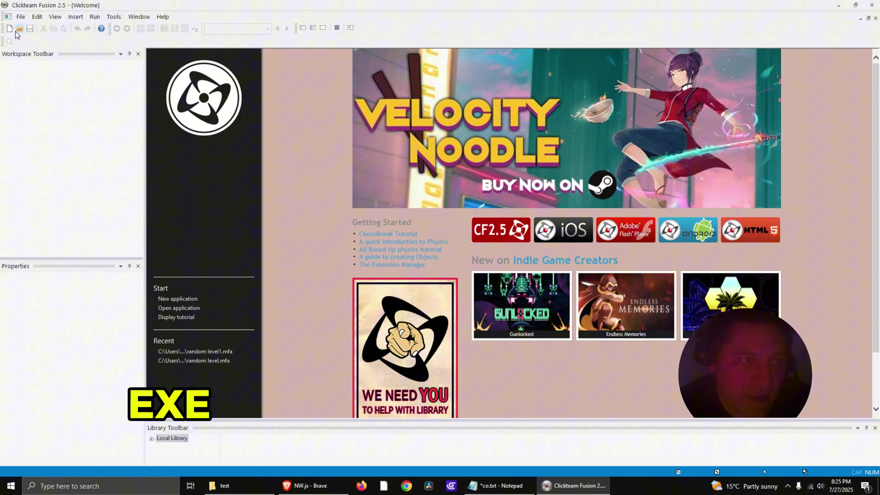
- Create a new application and place an Active diamond object on Frame 1
{"action": "left_click", "coordinate": [9, 28]}
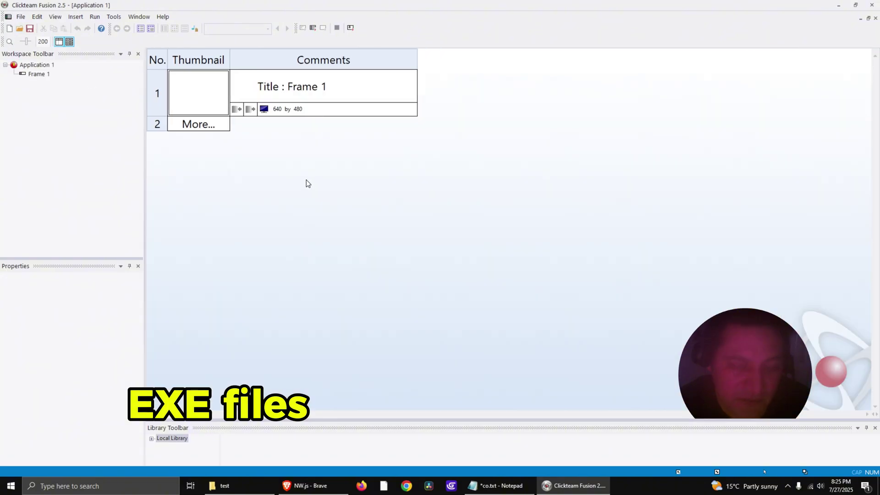
{"action": "double_click", "coordinate": [157, 94]}
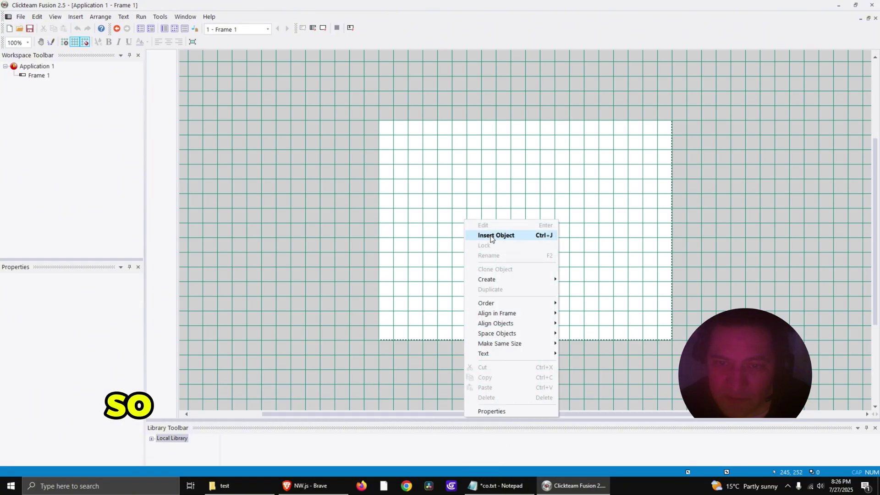
{"action": "left_click", "coordinate": [495, 234]}
{"action": "left_click", "coordinate": [517, 135]}
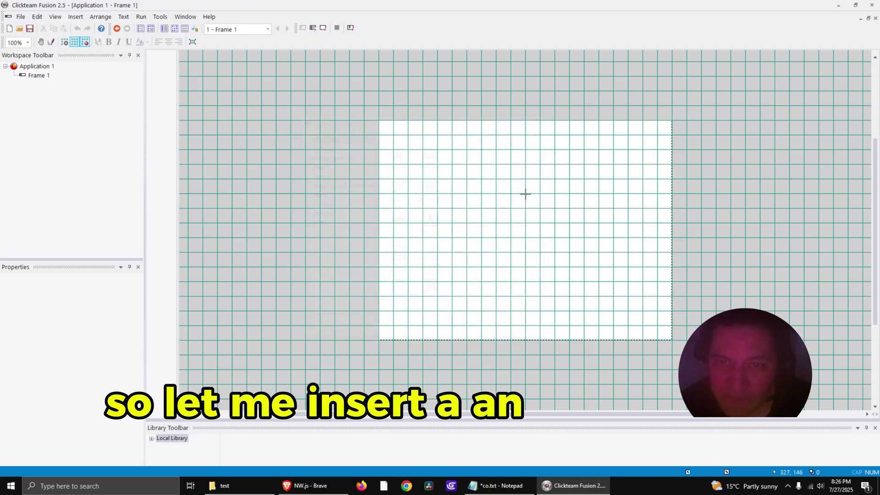
{"action": "left_click", "coordinate": [495, 208]}
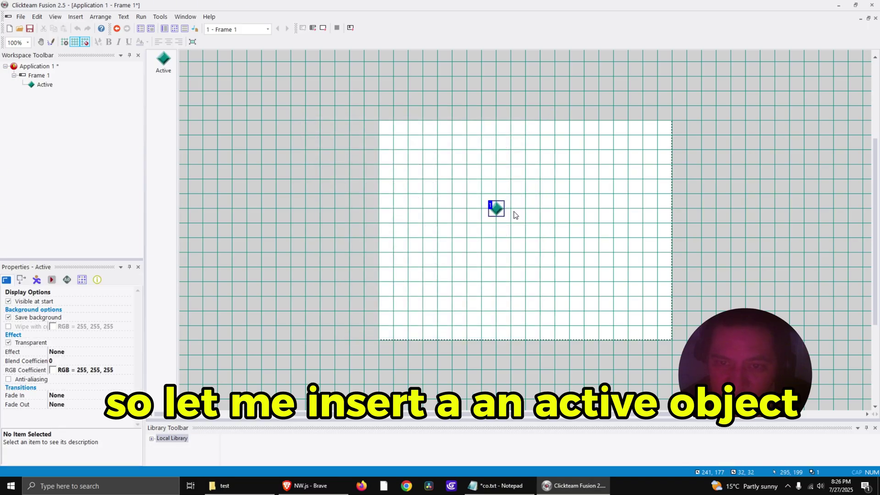
- Set the diamond object's movement type to Eight Directions
{"action": "left_click", "coordinate": [52, 279]}
{"action": "left_click", "coordinate": [81, 302]}
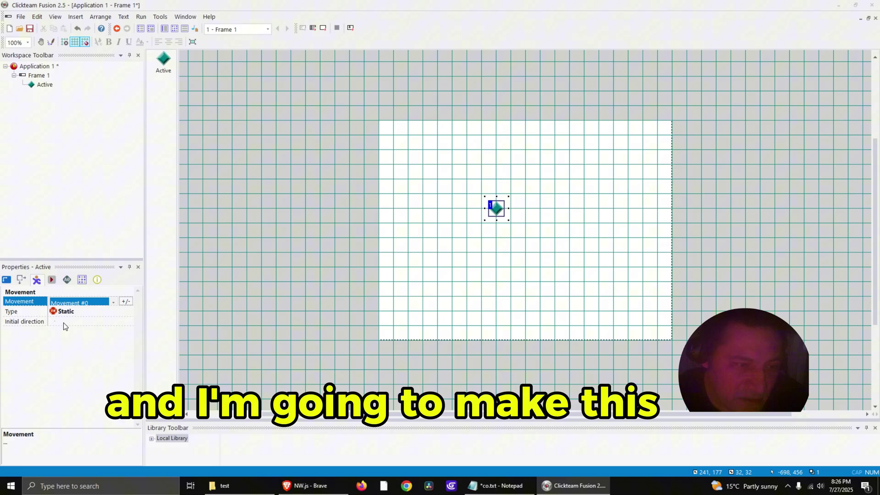
{"action": "left_click", "coordinate": [82, 311]}
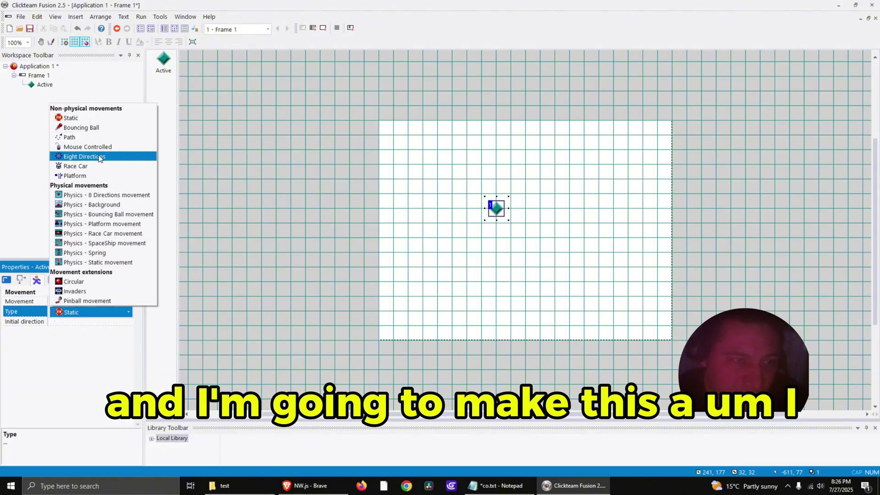
{"action": "left_click", "coordinate": [83, 157]}
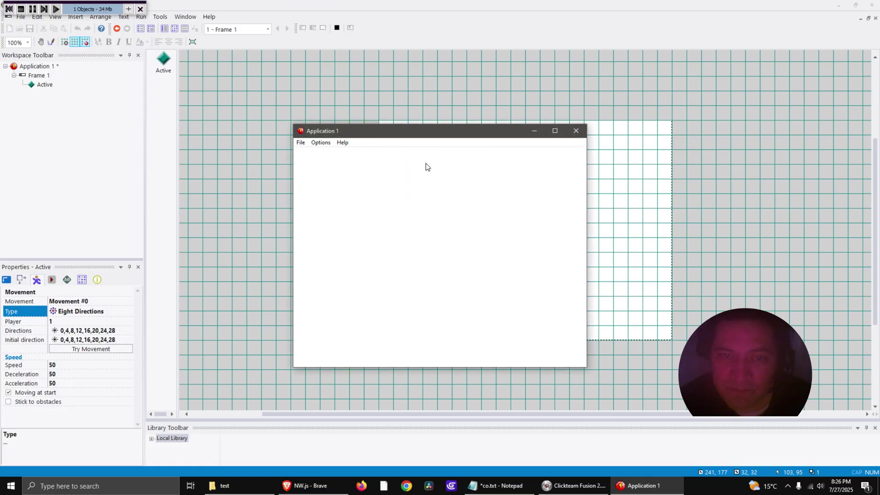
- In the Event Editor, add a 'diamond leaves the play area' position condition
{"action": "left_click", "coordinate": [575, 130]}
{"action": "left_click", "coordinate": [175, 27]}
{"action": "double_click", "coordinate": [211, 78]}
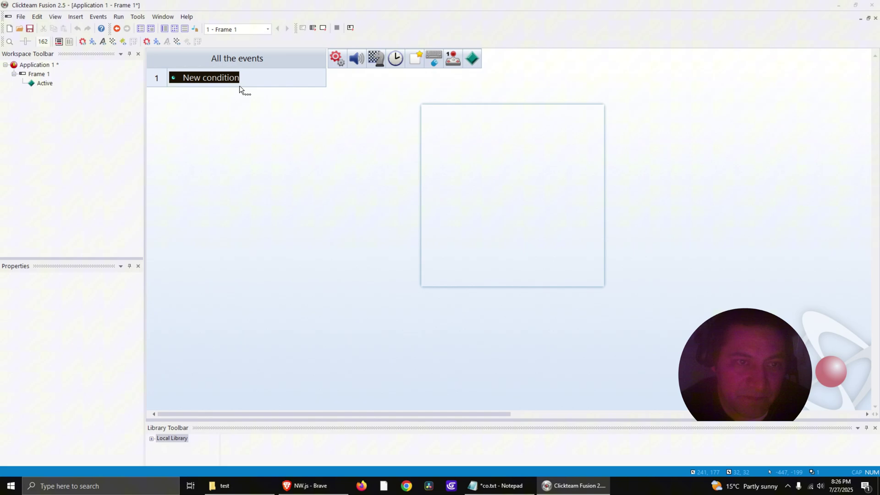
{"action": "left_click", "coordinate": [440, 165]}
{"action": "mouse_move", "coordinate": [463, 189]}
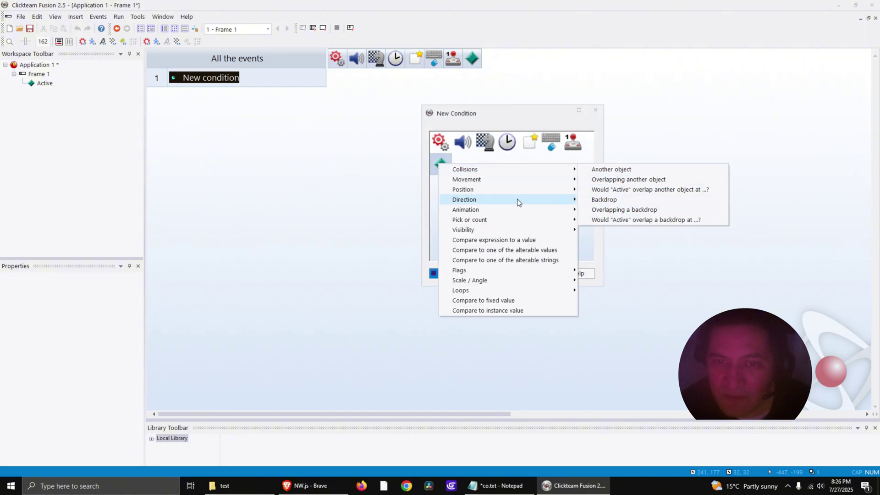
{"action": "left_click", "coordinate": [622, 189]}
{"action": "left_click", "coordinate": [449, 225]}
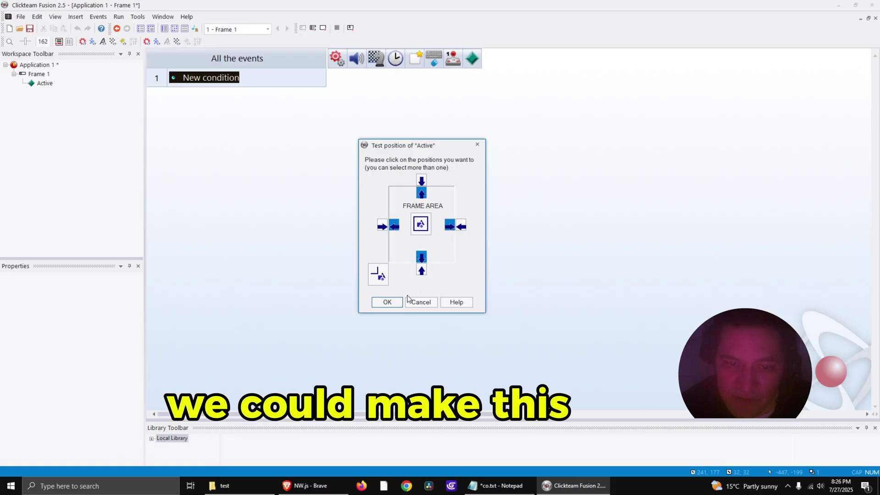
{"action": "left_click", "coordinate": [387, 302]}
- Give event 1 a Bounce action for the diamond, then test-run the game
{"action": "right_click", "coordinate": [472, 81]}
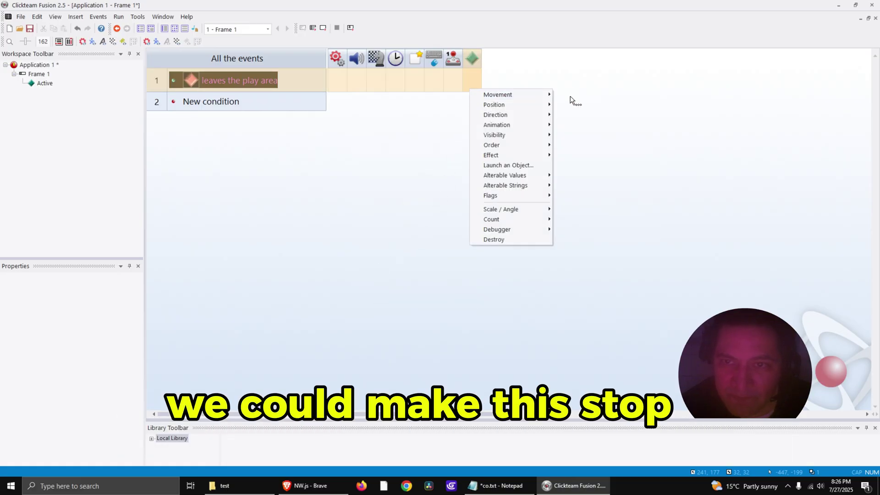
{"action": "left_click", "coordinate": [580, 117]}
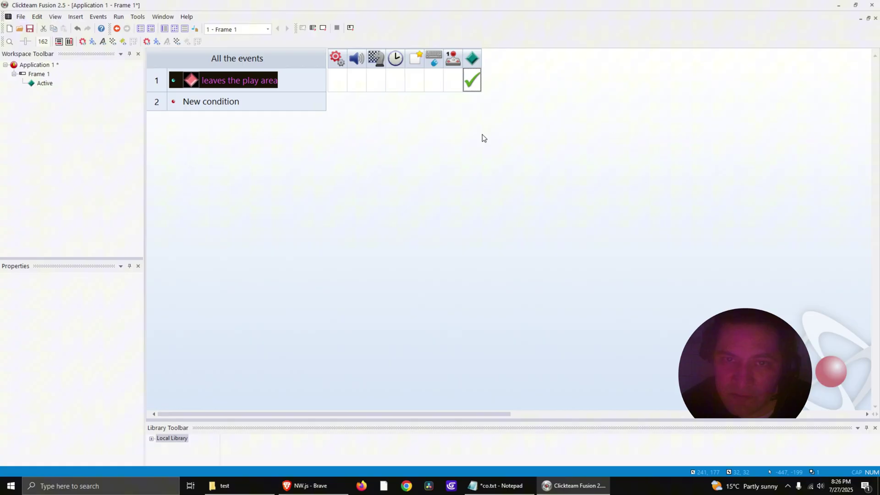
{"action": "left_click", "coordinate": [28, 43]}
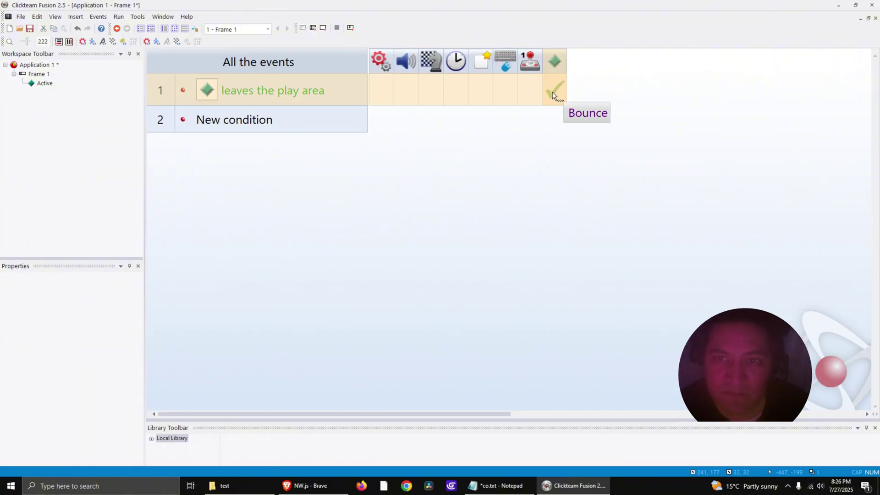
{"action": "left_click", "coordinate": [325, 29]}
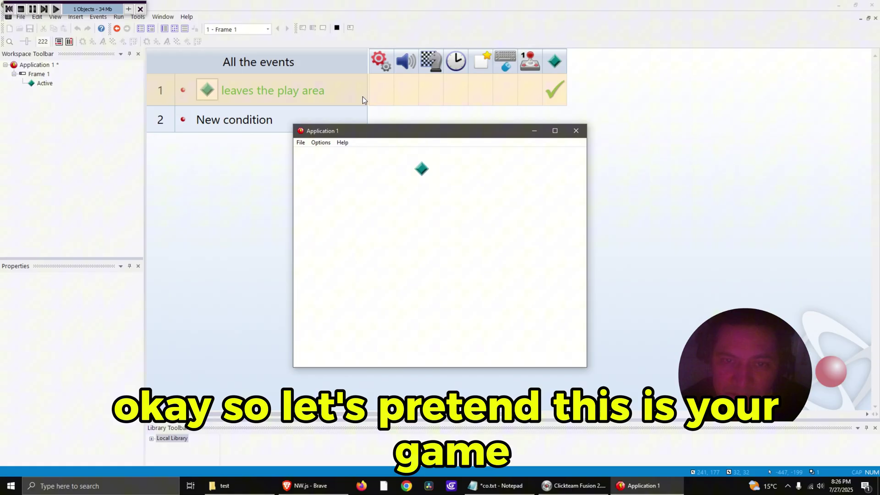
{"action": "left_click", "coordinate": [576, 131]}
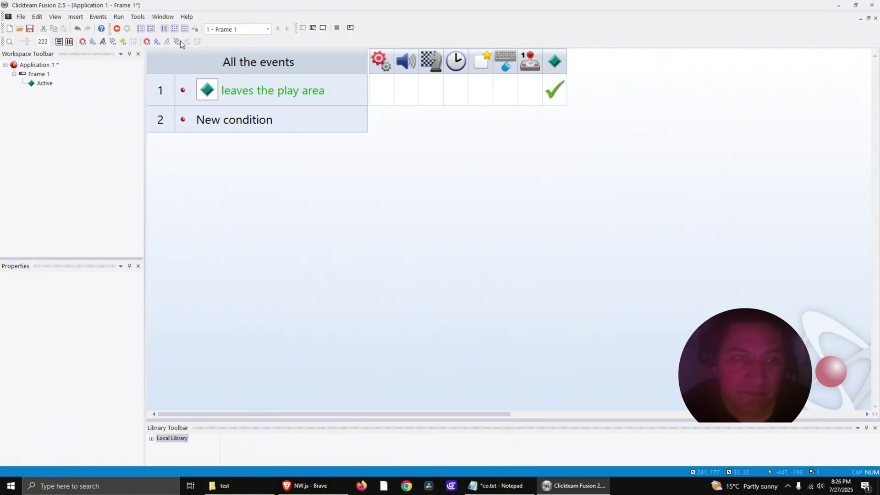
- Drag the diamond object's corner in the frame editor to make it larger
{"action": "left_click", "coordinate": [164, 28]}
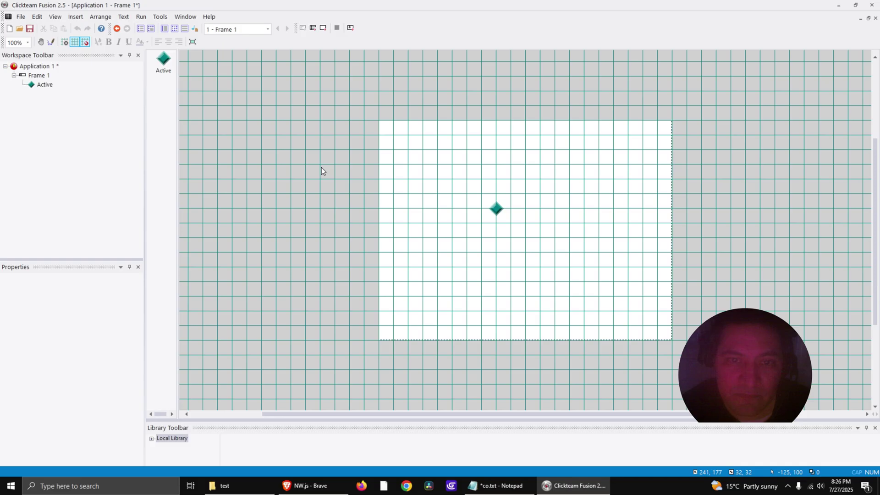
{"action": "left_click", "coordinate": [497, 209]}
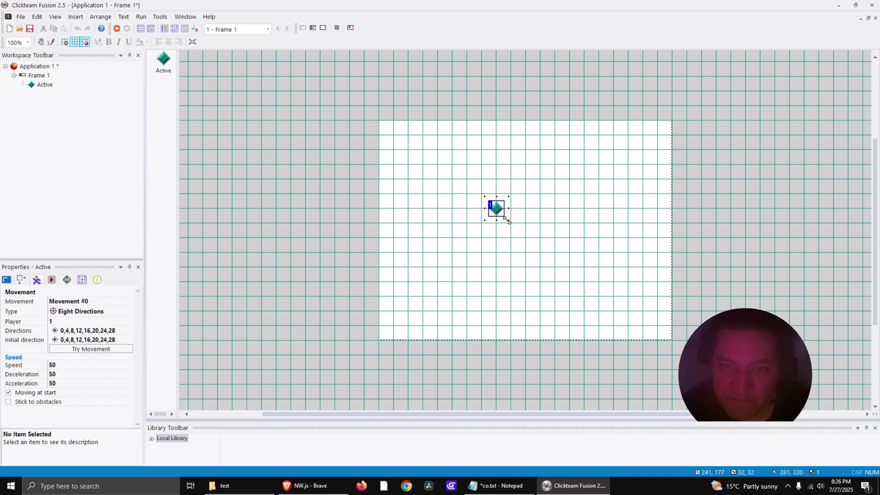
{"action": "left_click_drag", "start_coordinate": [529, 256], "coordinate": [539, 265]}
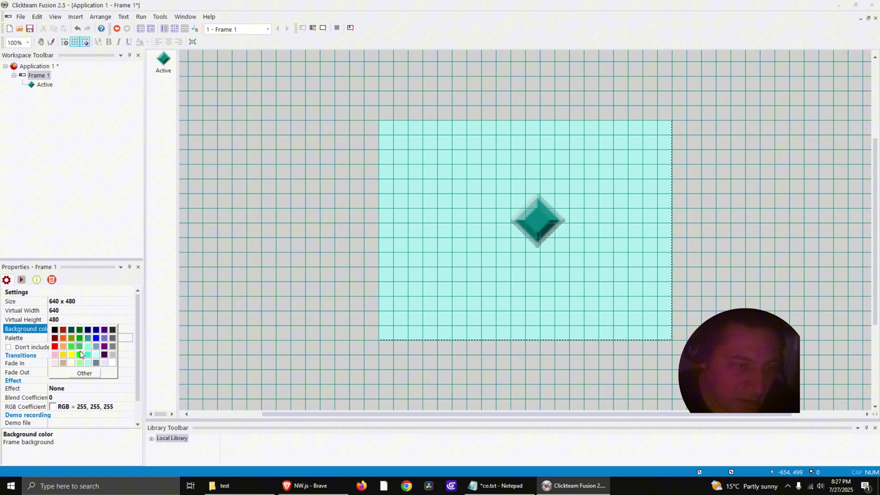
- Set the frame background to light pink (255,228,225) and preview the game
{"action": "left_click", "coordinate": [55, 356]}
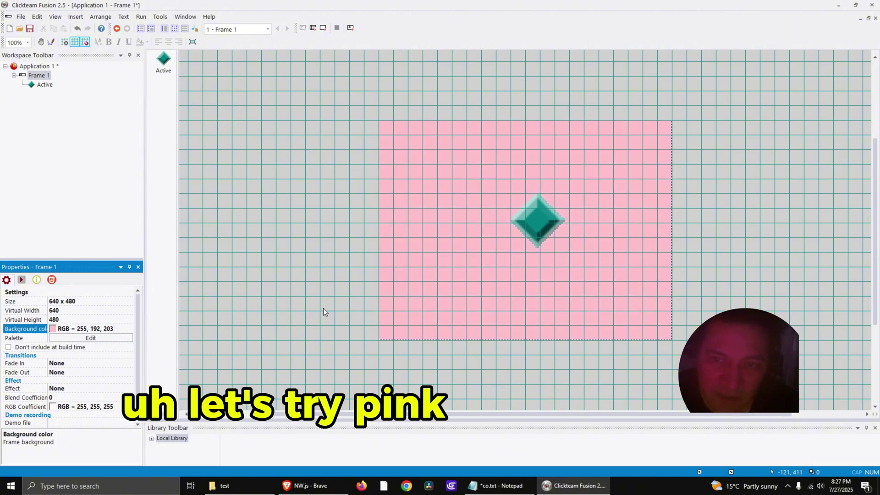
{"action": "left_click", "coordinate": [52, 329]}
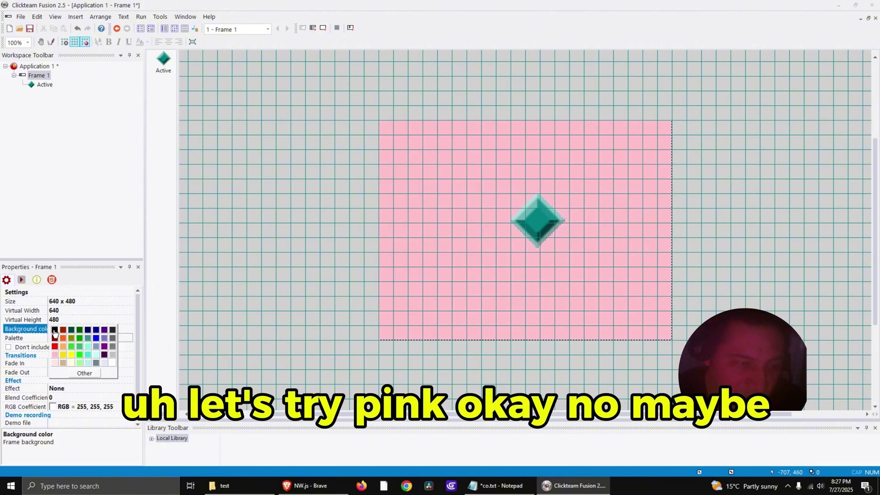
{"action": "left_click", "coordinate": [55, 363]}
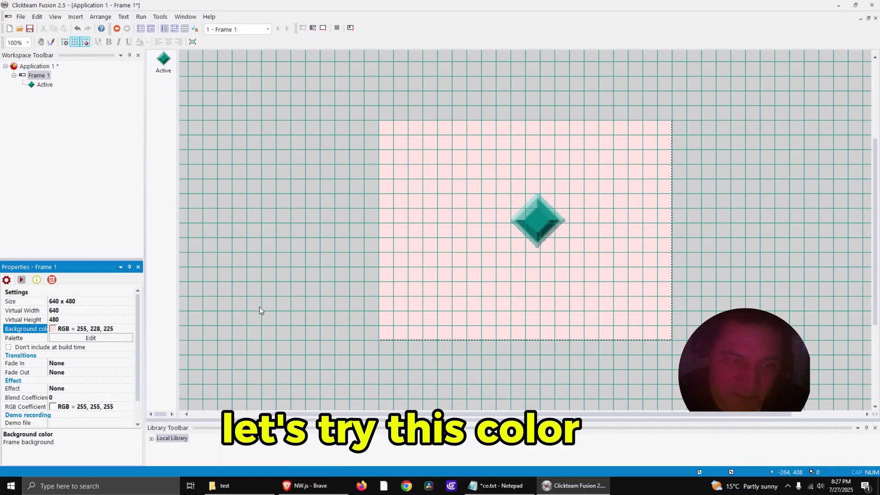
{"action": "left_click", "coordinate": [323, 27]}
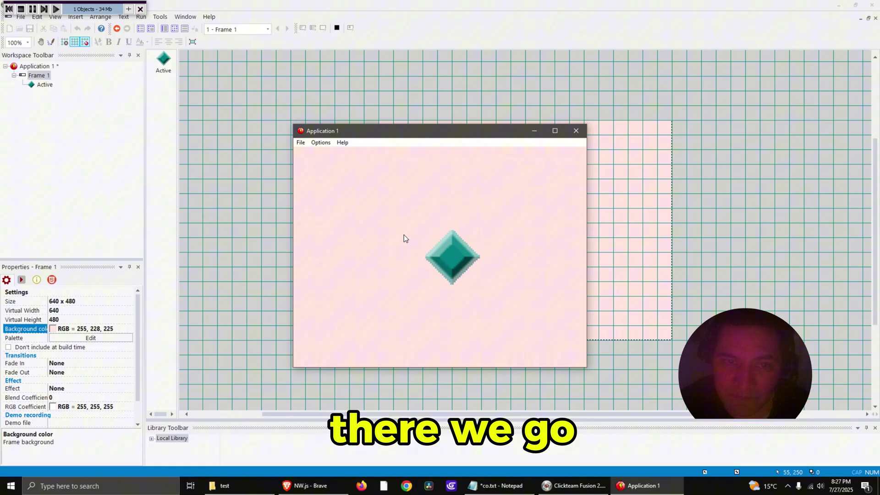
{"action": "left_click", "coordinate": [576, 130]}
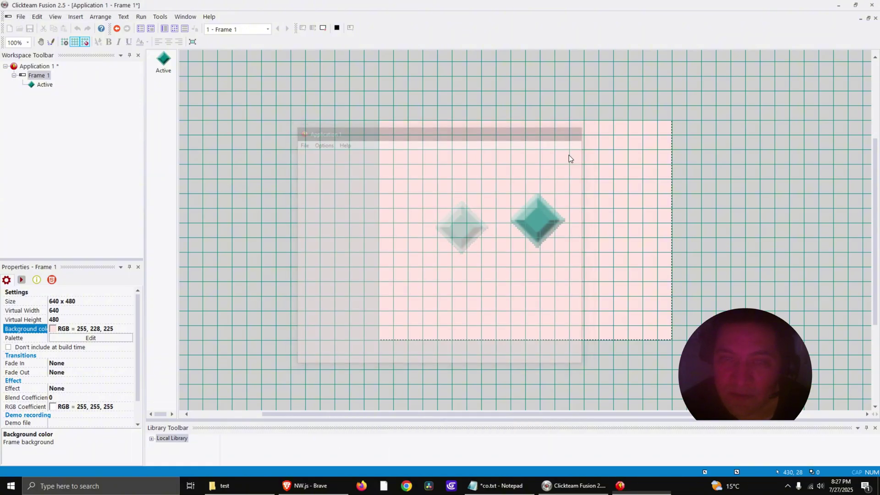
- Set the application window size to 1280 x 720, resize frames to match, and test-run
{"action": "left_click", "coordinate": [38, 66]}
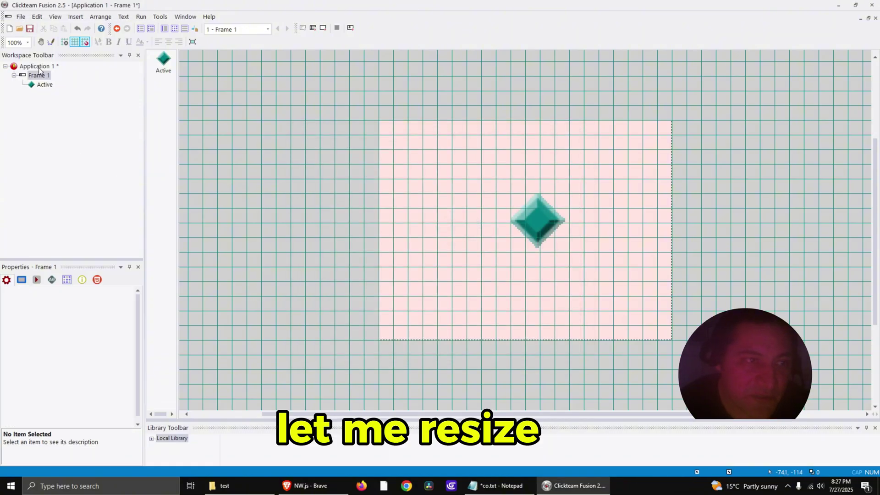
{"action": "left_click", "coordinate": [22, 280]}
{"action": "left_click", "coordinate": [130, 302]}
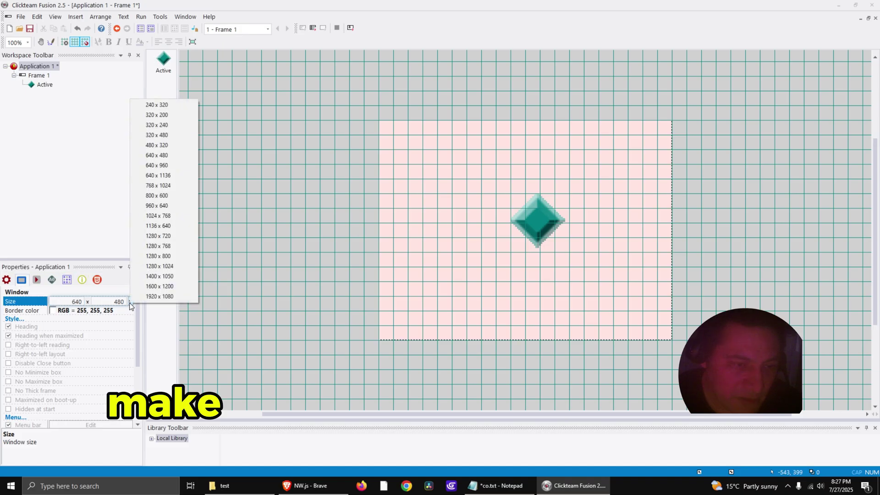
{"action": "left_click", "coordinate": [159, 235]}
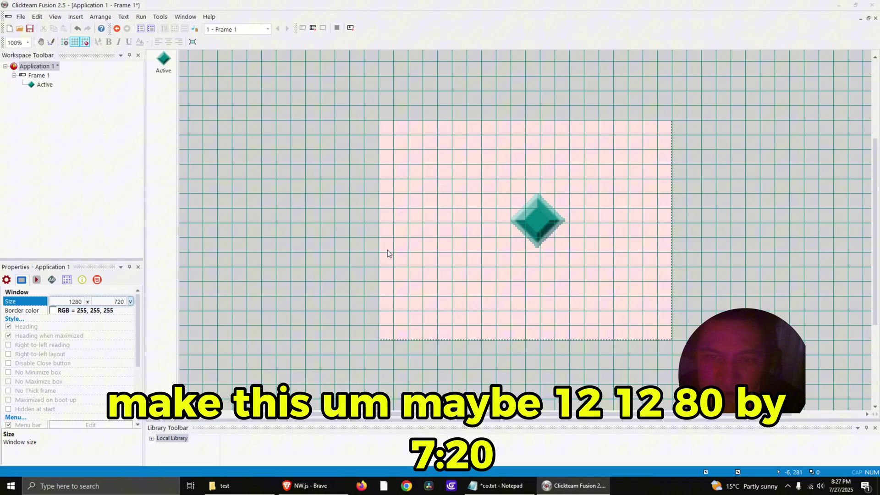
{"action": "left_click", "coordinate": [515, 262]}
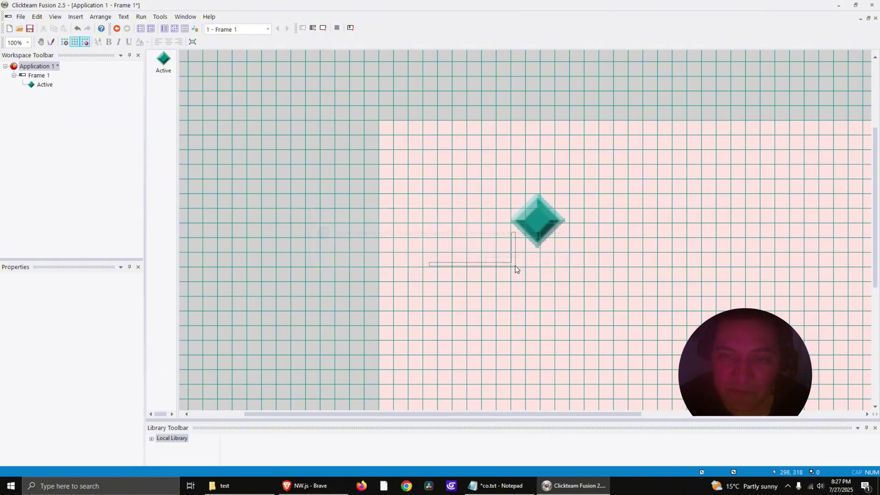
{"action": "middle_click_drag", "start_coordinate": [604, 303], "coordinate": [430, 245]}
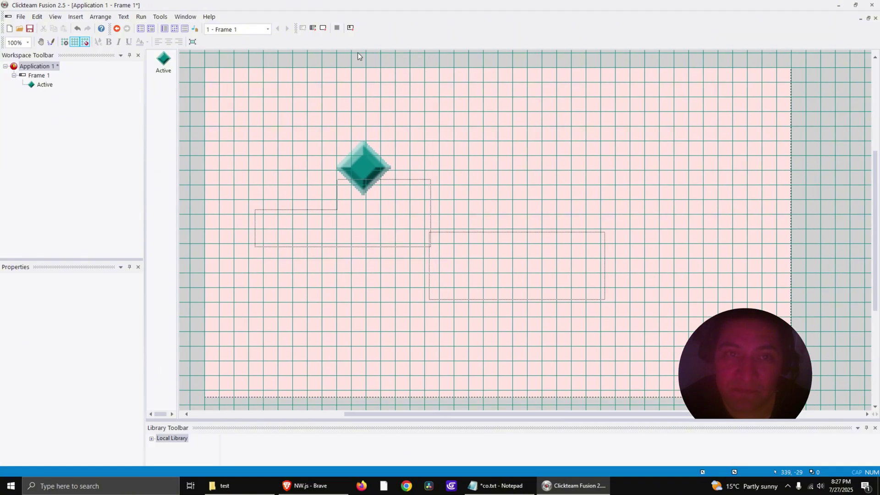
{"action": "left_click", "coordinate": [324, 27]}
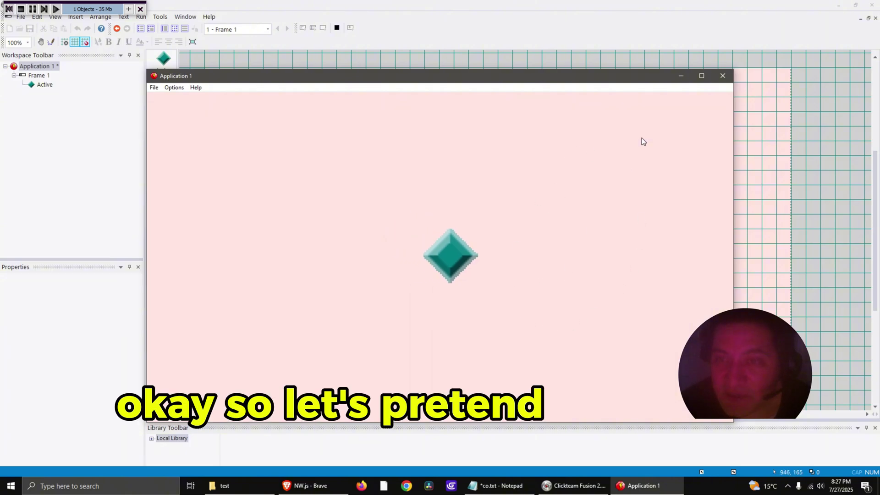
- Build the game as HTML5 project 'test' into Desktop\test
{"action": "left_click", "coordinate": [726, 78]}
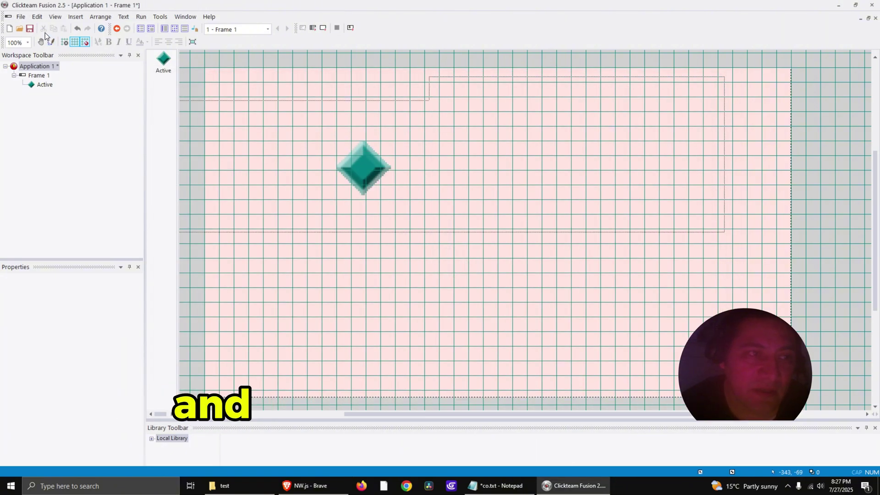
{"action": "left_click", "coordinate": [20, 16]}
{"action": "mouse_move", "coordinate": [34, 95]}
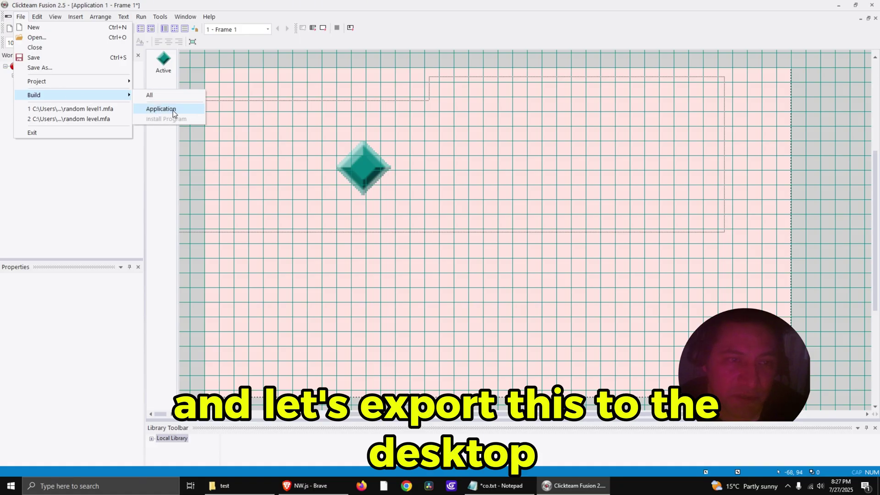
{"action": "left_click", "coordinate": [161, 108]}
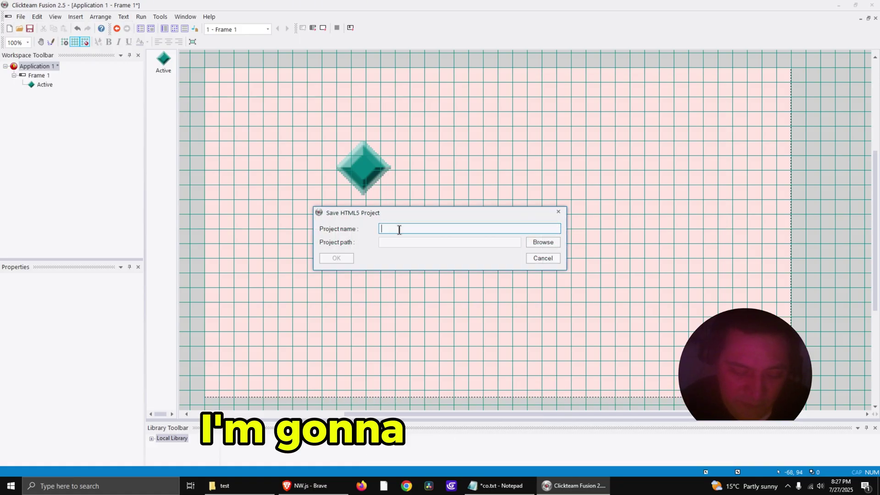
{"action": "type", "text": "test"}
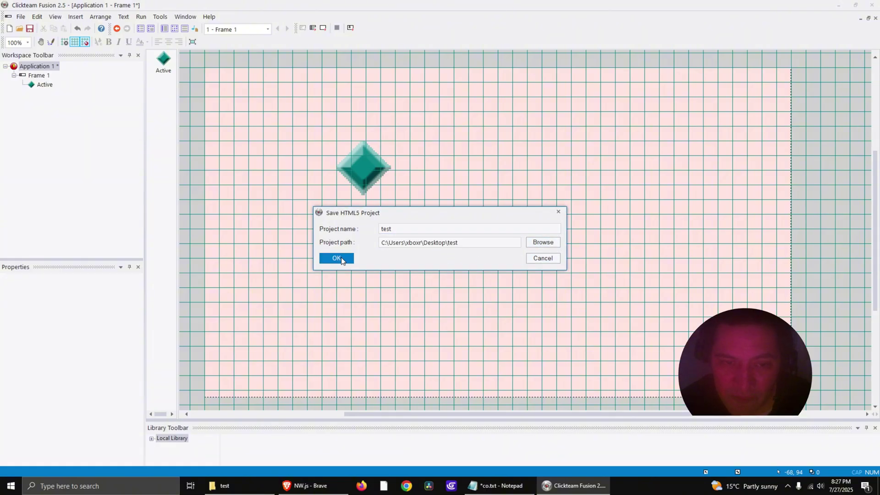
{"action": "left_click", "coordinate": [336, 258]}
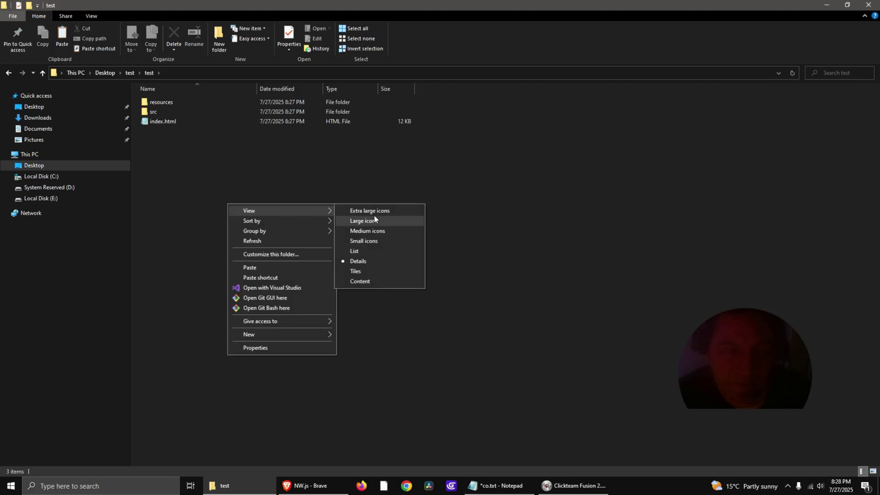
- Create an empty package.json text file in the test folder and open it in Notepad++
{"action": "left_click", "coordinate": [374, 220]}
{"action": "right_click", "coordinate": [362, 175]}
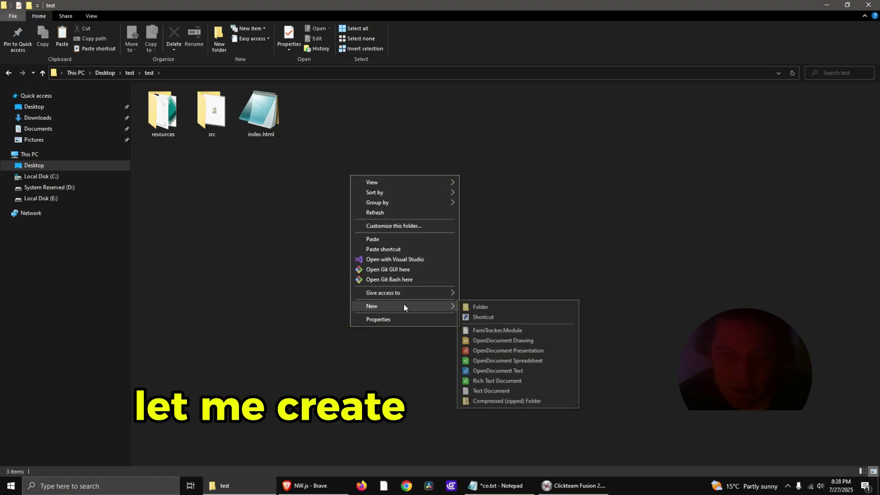
{"action": "left_click", "coordinate": [491, 390]}
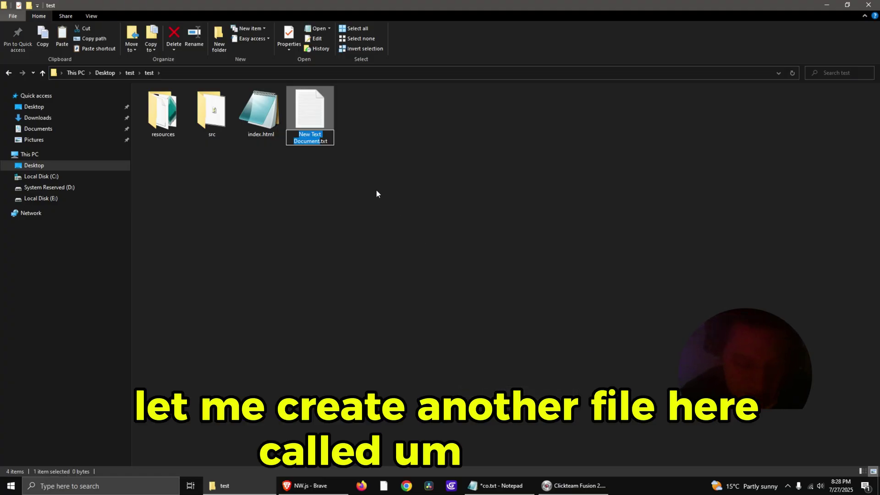
{"action": "type", "text": "package"}
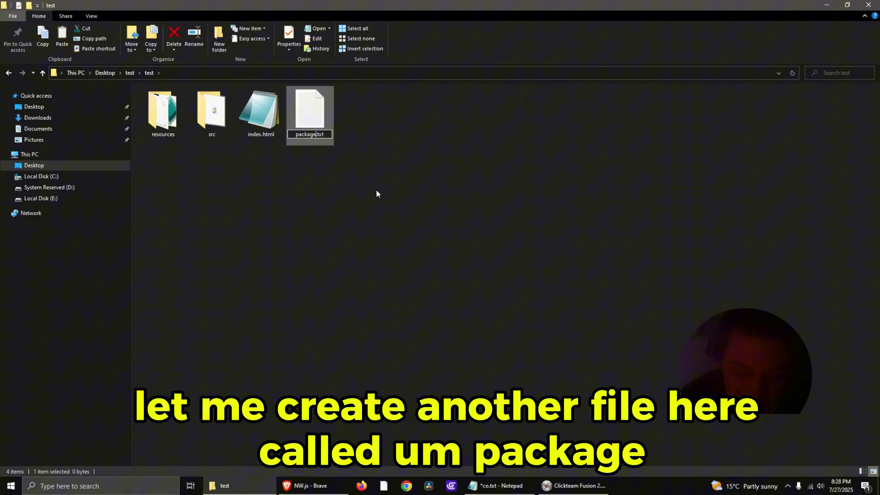
{"action": "key", "text": "Delete"}
{"action": "key", "text": "Delete"}
{"action": "key", "text": "Delete"}
{"action": "type", "text": "."}
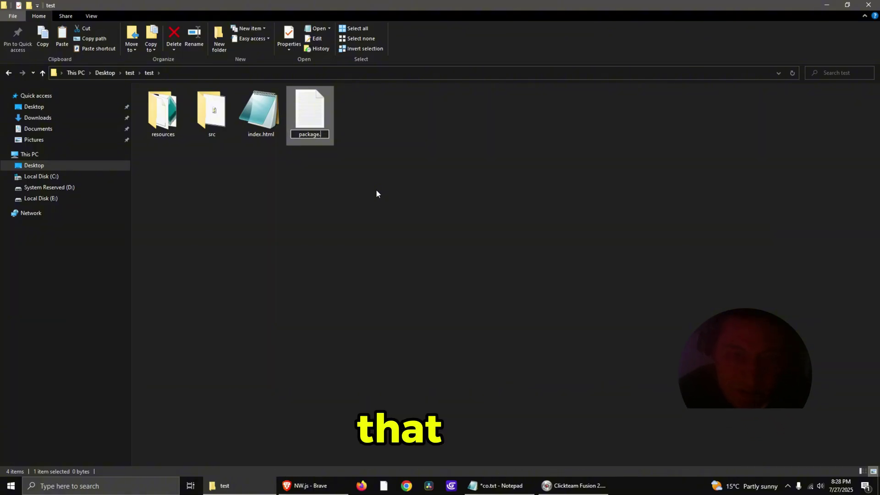
{"action": "type", "text": "json"}
{"action": "key", "text": "Return"}
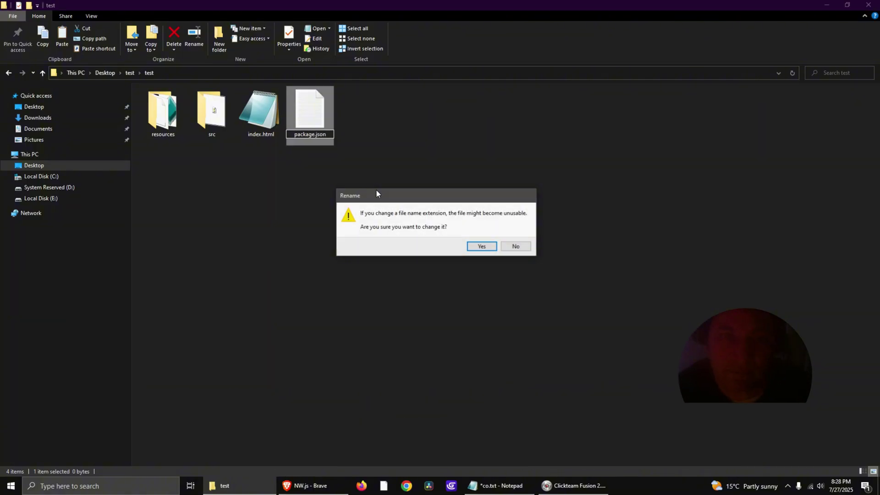
{"action": "left_click", "coordinate": [479, 246]}
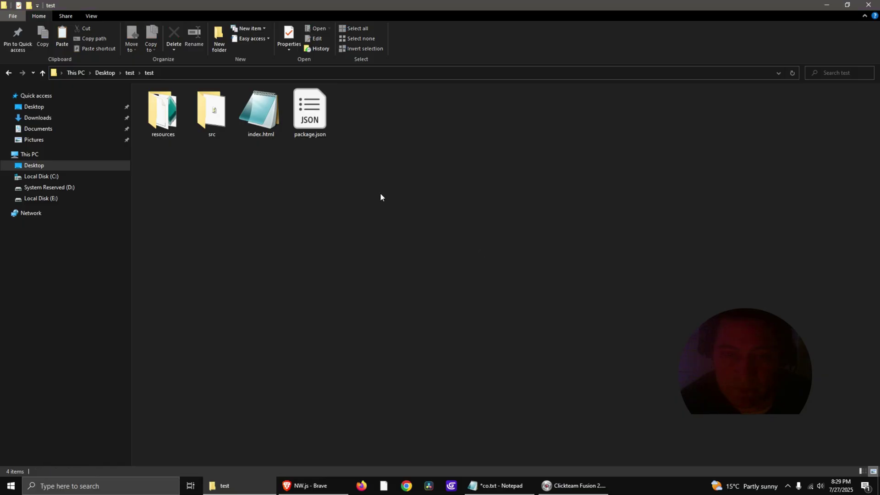
{"action": "right_click", "coordinate": [318, 106]}
{"action": "left_click", "coordinate": [377, 124]}
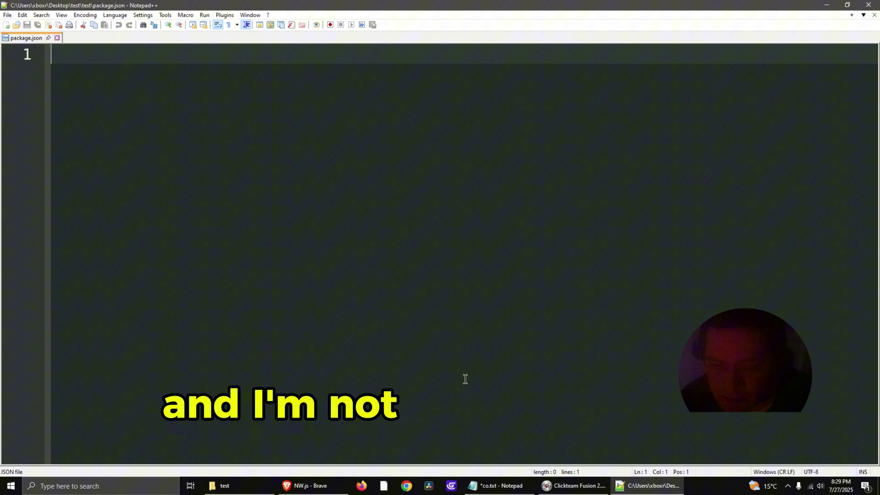
- Copy the JSON config block from co.txt into package.json
{"action": "left_click", "coordinate": [500, 486]}
{"action": "scroll", "coordinate": [520, 237], "scroll_direction": "up", "scroll_amount": 3}
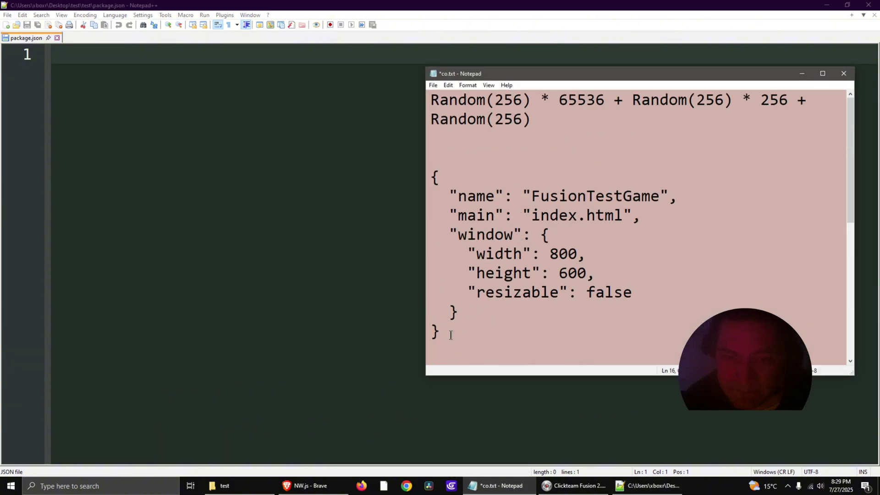
{"action": "left_click_drag", "start_coordinate": [440, 333], "coordinate": [396, 184]}
{"action": "key", "text": "ctrl+c"}
{"action": "left_click", "coordinate": [164, 162]}
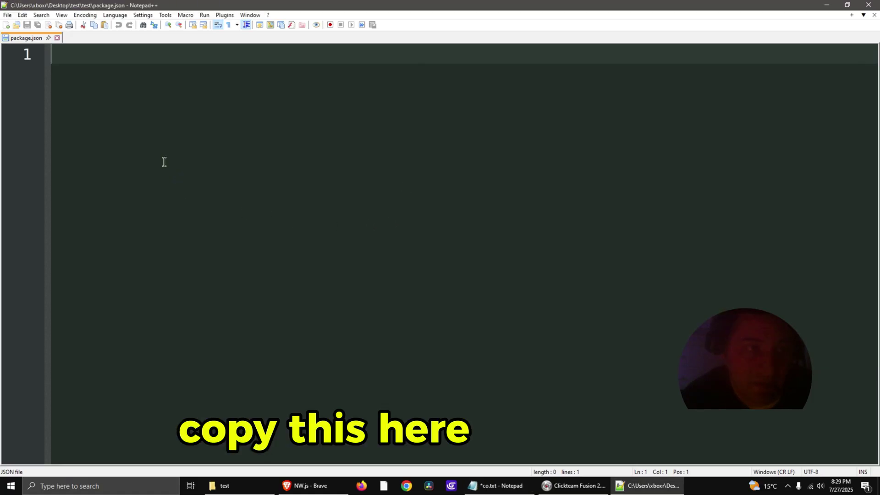
{"action": "key", "text": "ctrl+v"}
{"action": "scroll", "coordinate": [192, 192], "scroll_direction": "up", "scroll_amount": 3, "text": "ctrl"}
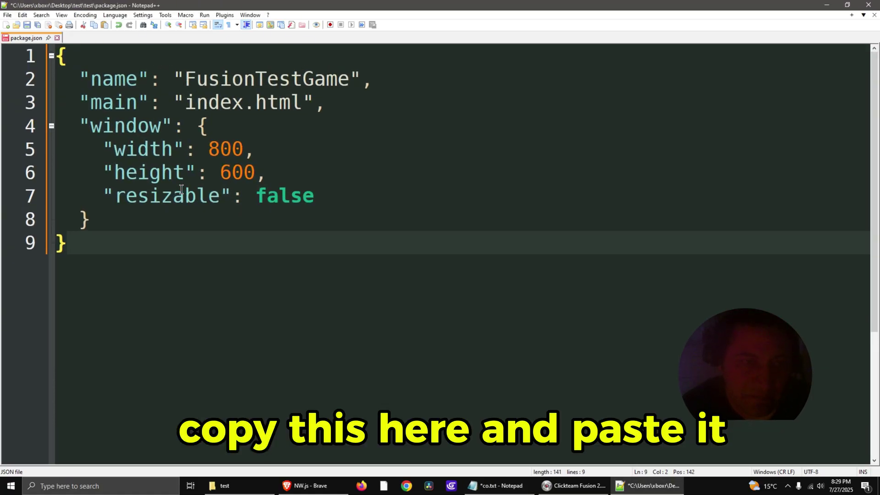
{"action": "scroll", "coordinate": [224, 214], "scroll_direction": "up", "scroll_amount": 1, "text": "ctrl"}
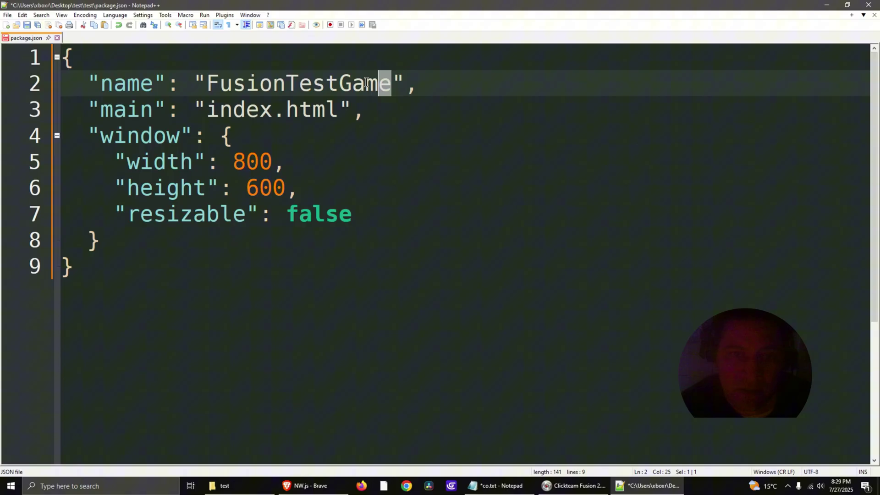
- Change the name to SUPER GAME, width to 1280 and height to 720, then save
{"action": "left_click_drag", "start_coordinate": [391, 84], "coordinate": [206, 84]}
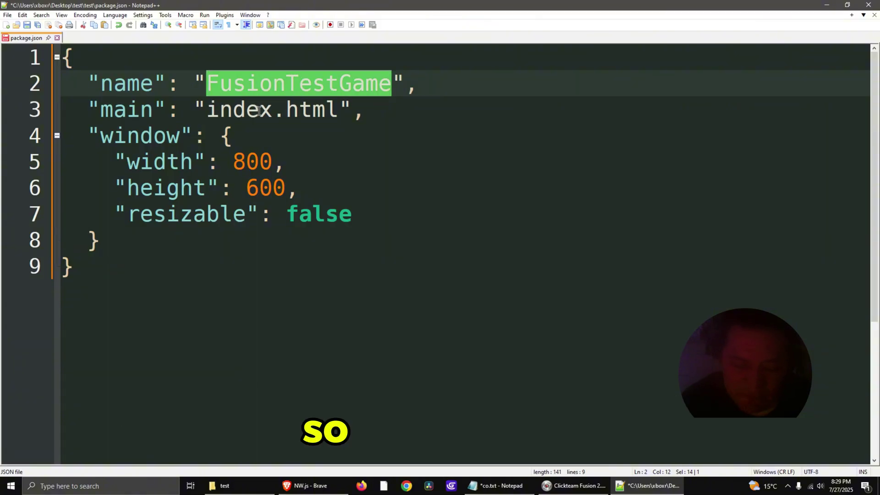
{"action": "type", "text": "SUPER G"}
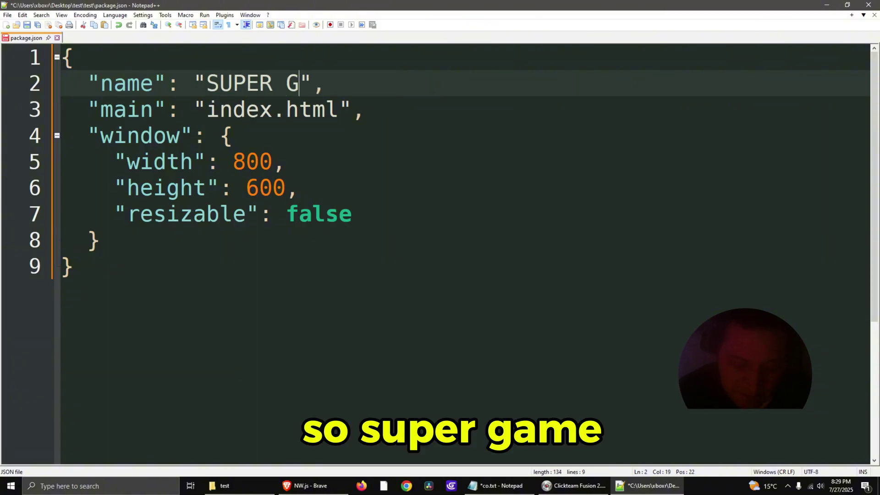
{"action": "type", "text": "AME"}
{"action": "left_click", "coordinate": [399, 188]}
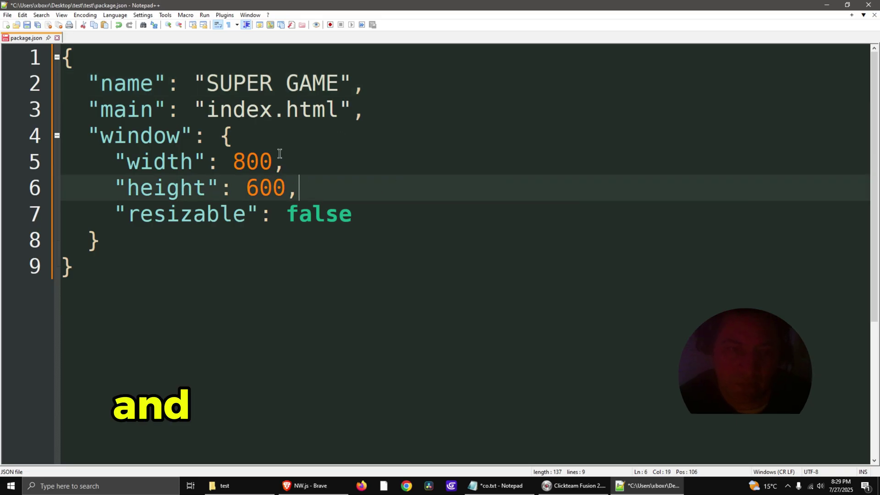
{"action": "double_click", "coordinate": [251, 162]}
{"action": "type", "text": "12"}
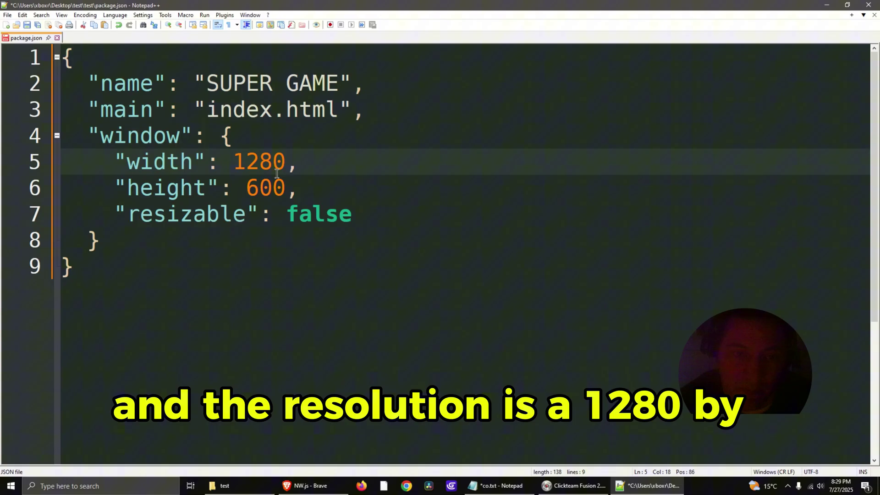
{"action": "left_click_drag", "start_coordinate": [284, 187], "coordinate": [278, 187]}
{"action": "type", "text": "72"}
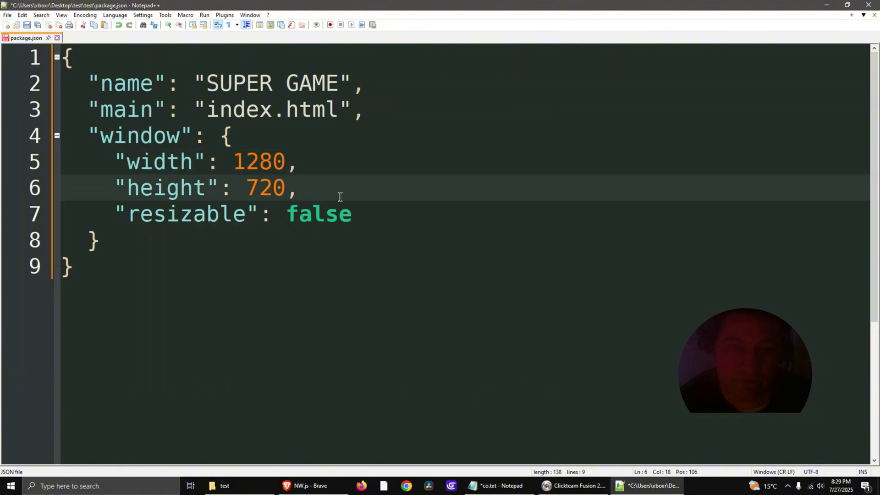
{"action": "type", "text": "20"}
{"action": "left_click", "coordinate": [338, 198]}
{"action": "key", "text": "ctrl+s"}
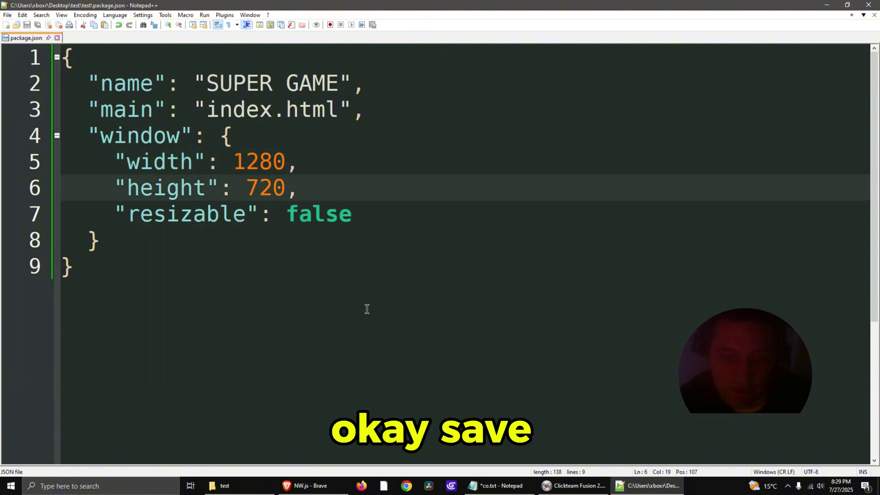
{"action": "left_click", "coordinate": [254, 487]}
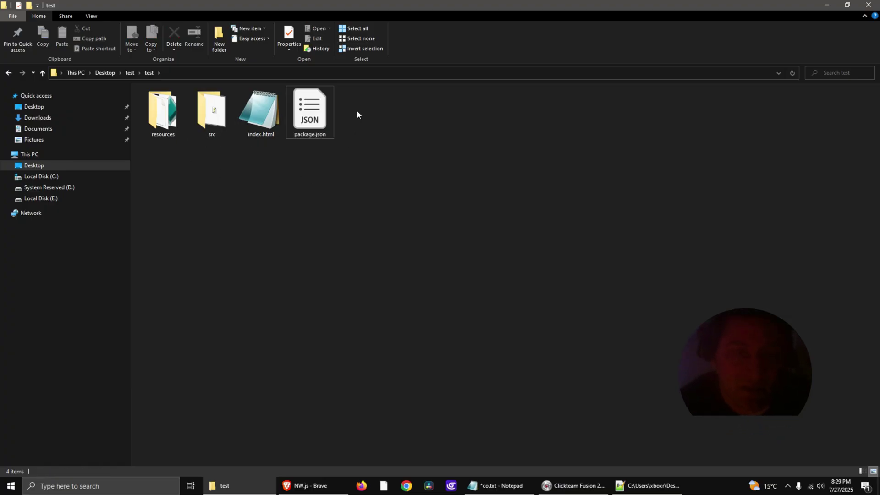
- Select the four exported game items and copy them
{"action": "left_click_drag", "start_coordinate": [357, 90], "coordinate": [141, 137]}
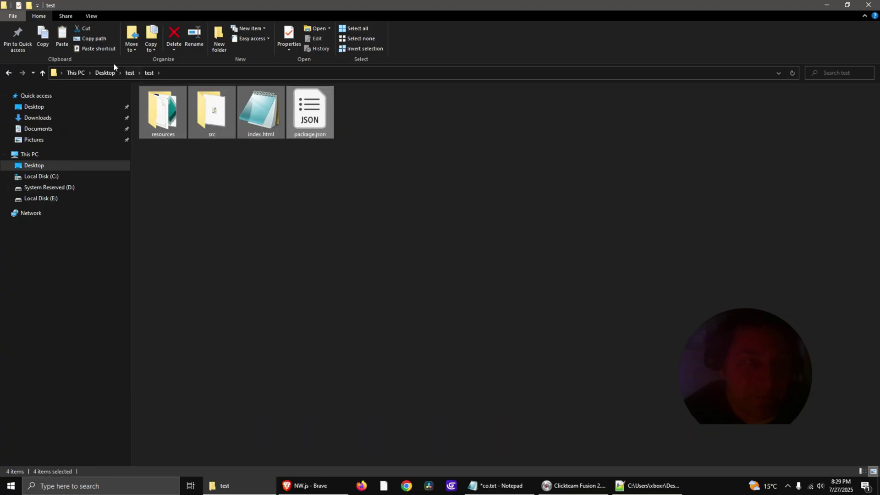
{"action": "left_click", "coordinate": [129, 73]}
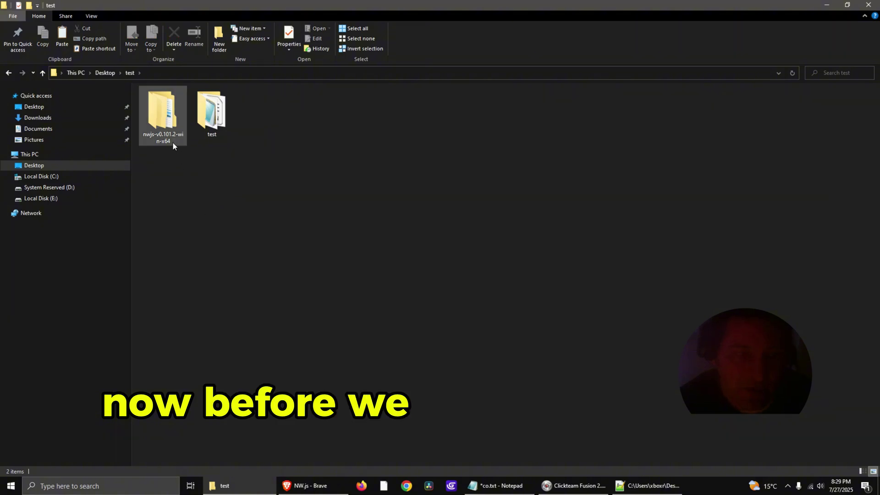
{"action": "left_click", "coordinate": [309, 486]}
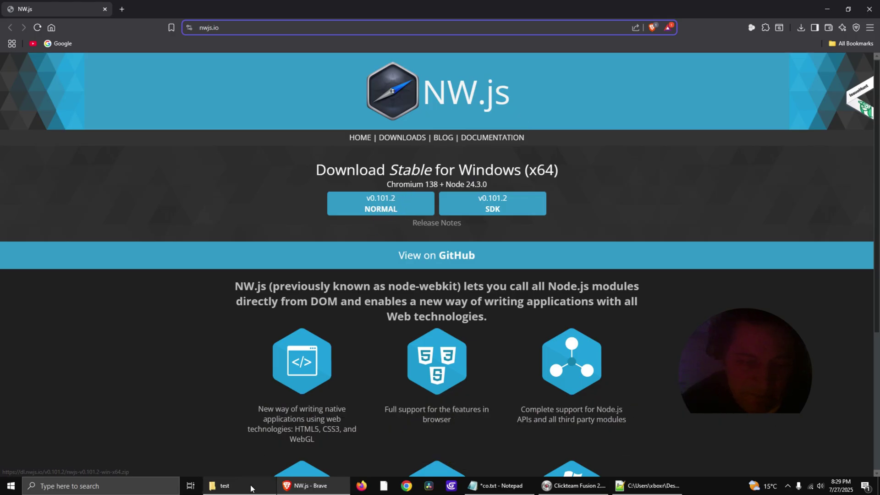
{"action": "left_click", "coordinate": [224, 485]}
- Paste the files into the inner nwjs-v0.101.2-win-x64 folder and select nw.exe
{"action": "double_click", "coordinate": [167, 123]}
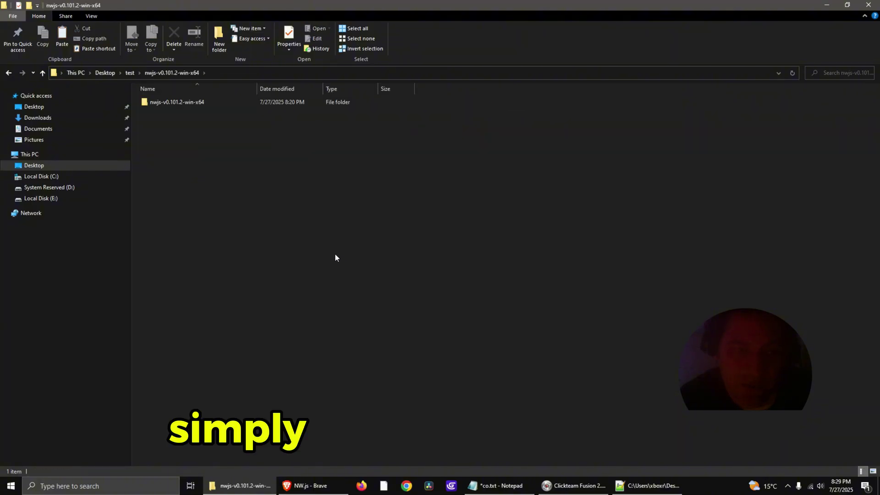
{"action": "double_click", "coordinate": [190, 102]}
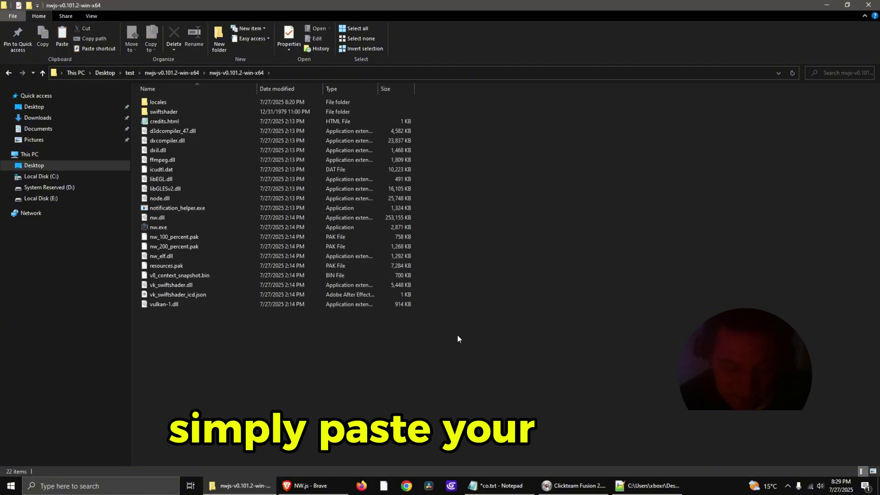
{"action": "right_click", "coordinate": [538, 231]}
{"action": "left_click", "coordinate": [659, 238]}
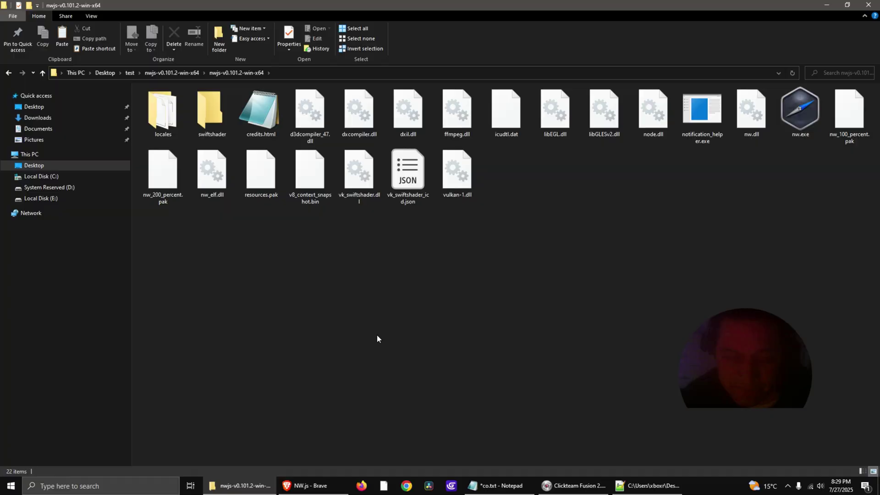
{"action": "key", "text": "ctrl+v"}
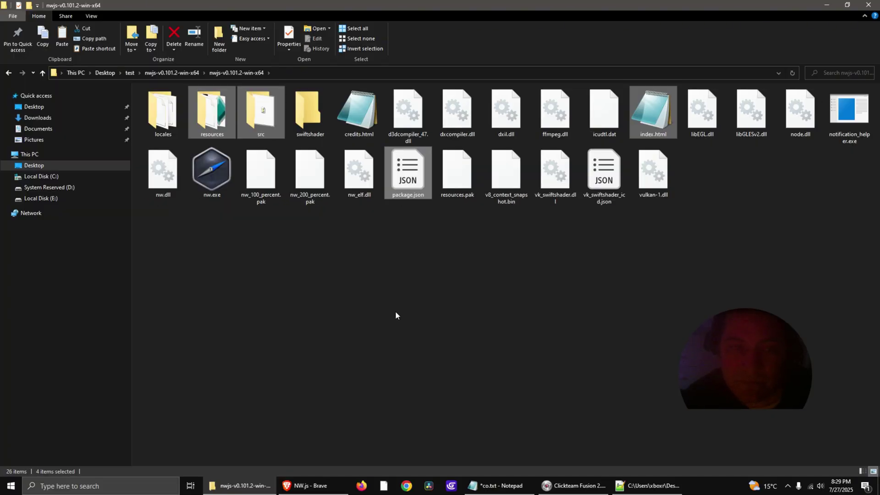
{"action": "left_click", "coordinate": [406, 295]}
{"action": "left_click", "coordinate": [218, 176]}
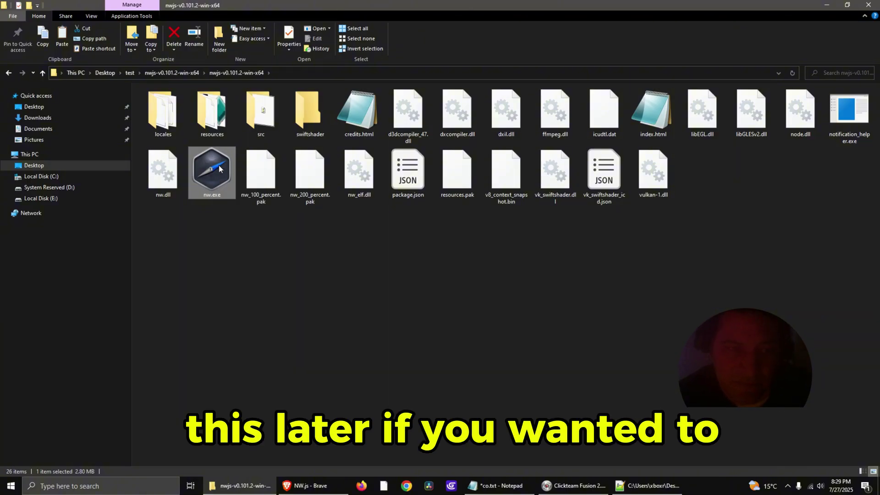
- Launch nw.exe, reposition and close the game window, then select index.html
{"action": "double_click", "coordinate": [219, 167]}
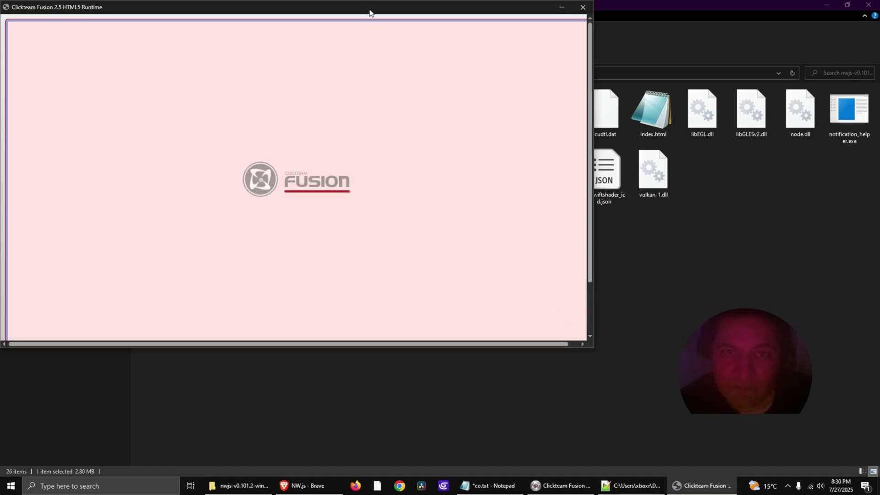
{"action": "left_click_drag", "start_coordinate": [370, 11], "coordinate": [440, 59]}
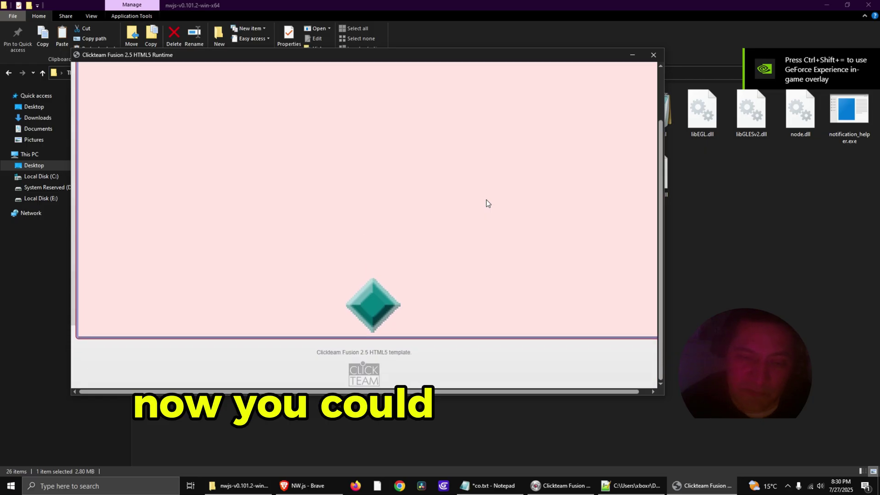
{"action": "left_click", "coordinate": [652, 54]}
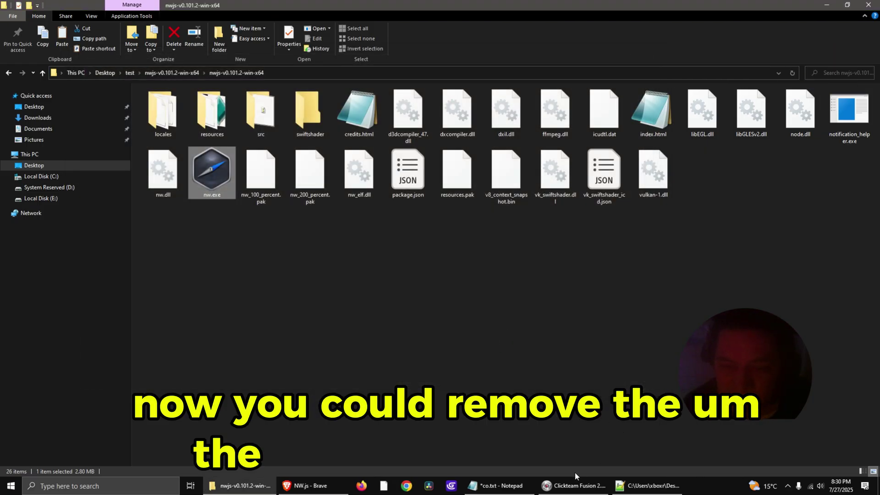
{"action": "left_click", "coordinate": [437, 306]}
- In Notepad++, delete the footer paragraph and embedded logo div at the end of index.html
{"action": "left_click", "coordinate": [660, 120]}
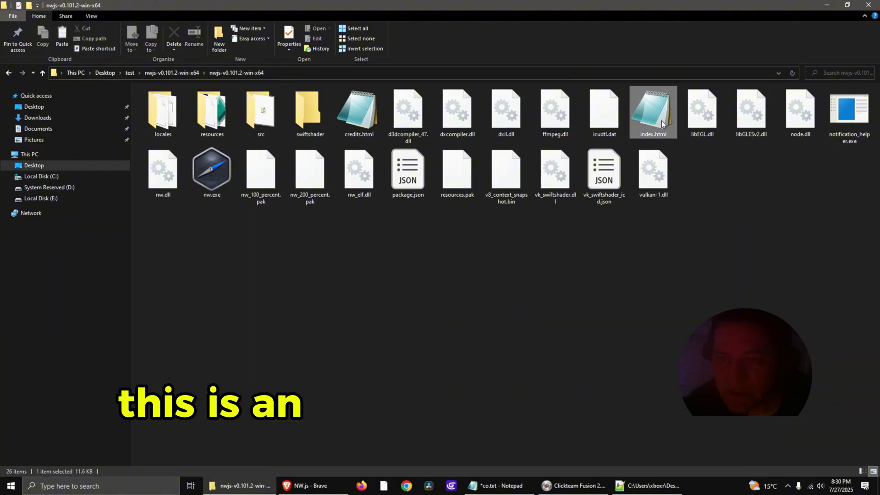
{"action": "right_click", "coordinate": [661, 123]}
{"action": "left_click", "coordinate": [710, 162]}
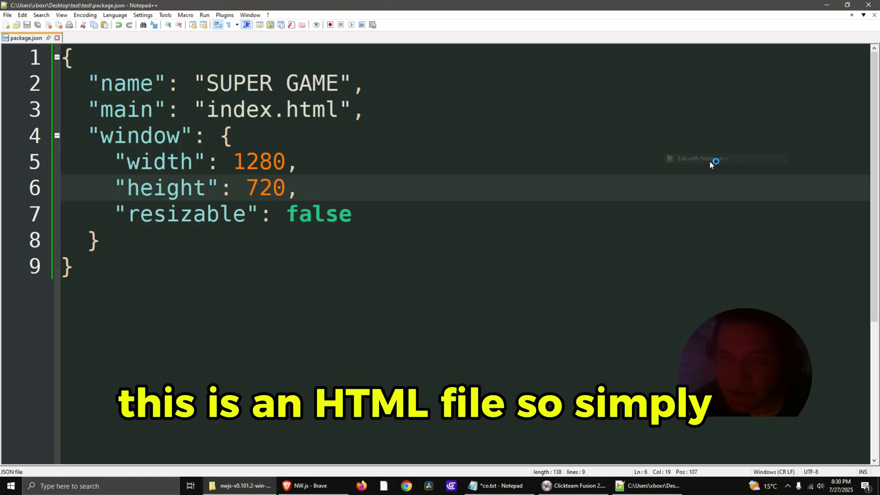
{"action": "scroll", "coordinate": [383, 221], "scroll_direction": "down", "scroll_amount": 4, "text": "ctrl"}
{"action": "scroll", "coordinate": [382, 222], "scroll_direction": "down", "scroll_amount": 4, "text": "ctrl"}
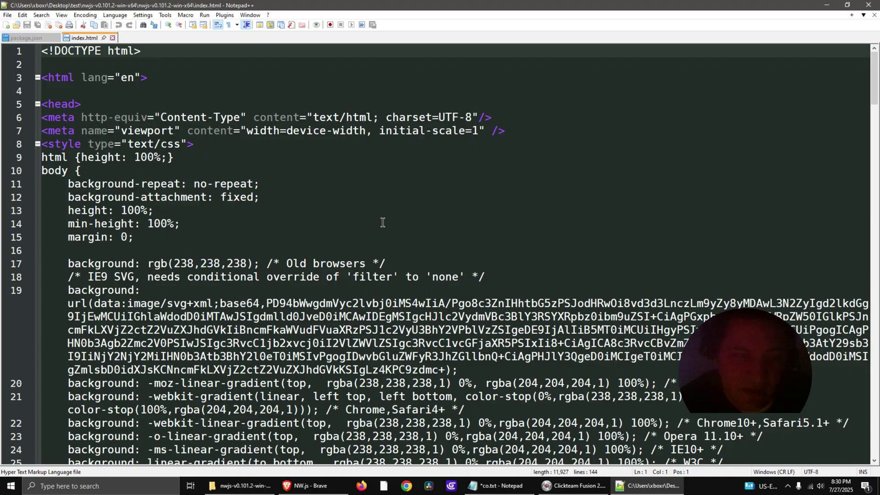
{"action": "scroll", "coordinate": [383, 221], "scroll_direction": "down", "scroll_amount": 2, "text": "ctrl"}
{"action": "scroll", "coordinate": [292, 341], "scroll_direction": "down", "scroll_amount": 10}
{"action": "scroll", "coordinate": [292, 341], "scroll_direction": "down", "scroll_amount": 8}
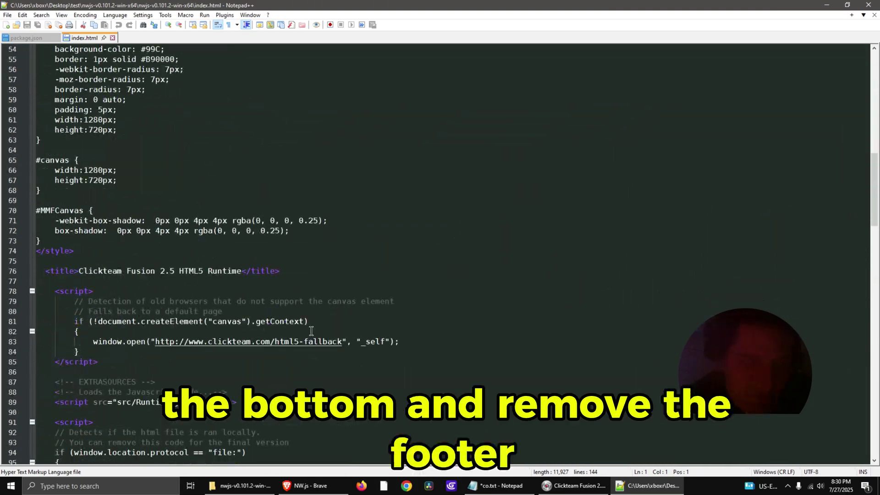
{"action": "scroll", "coordinate": [292, 342], "scroll_direction": "down", "scroll_amount": 6}
{"action": "scroll", "coordinate": [292, 340], "scroll_direction": "down", "scroll_amount": 4}
{"action": "scroll", "coordinate": [292, 341], "scroll_direction": "down", "scroll_amount": 8}
{"action": "scroll", "coordinate": [292, 341], "scroll_direction": "down", "scroll_amount": 8}
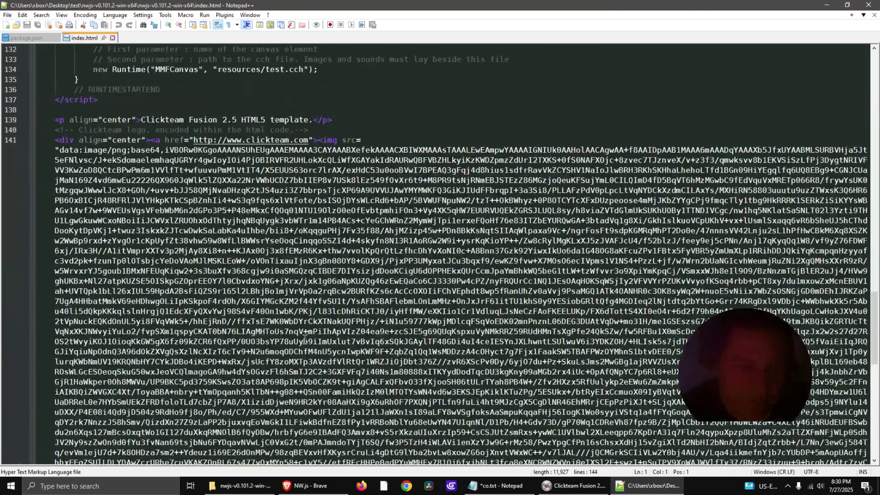
{"action": "scroll", "coordinate": [293, 341], "scroll_direction": "down", "scroll_amount": 6}
{"action": "scroll", "coordinate": [304, 339], "scroll_direction": "up", "scroll_amount": 5}
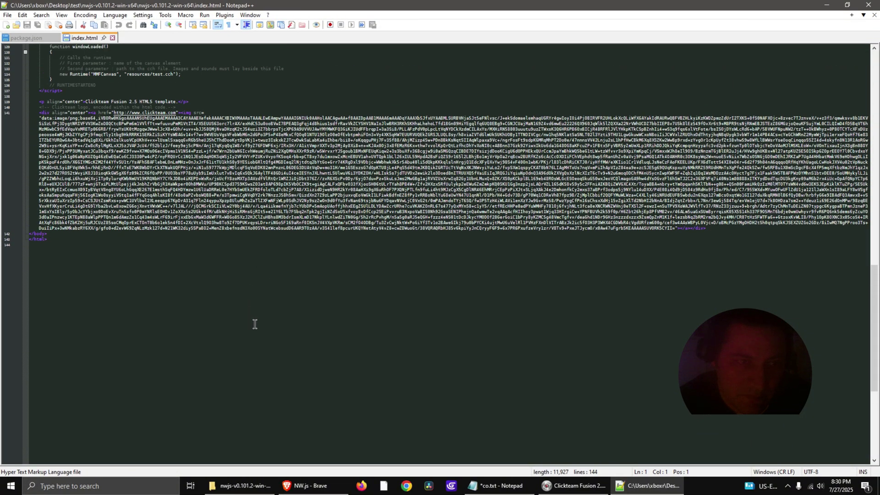
{"action": "scroll", "coordinate": [304, 339], "scroll_direction": "up", "scroll_amount": 3}
{"action": "scroll", "coordinate": [304, 339], "scroll_direction": "up", "scroll_amount": 5, "text": "ctrl"}
{"action": "scroll", "coordinate": [198, 246], "scroll_direction": "down", "scroll_amount": 2, "text": "ctrl"}
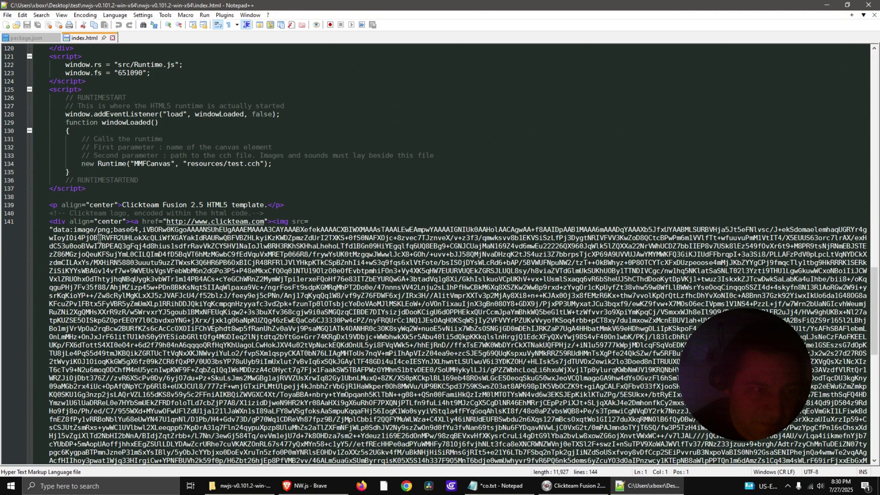
{"action": "mouse_move", "coordinate": [46, 205]}
{"action": "left_mouse_down"}
{"action": "mouse_move", "coordinate": [197, 464]}
{"action": "mouse_move", "coordinate": [246, 428]}
{"action": "left_mouse_up"}
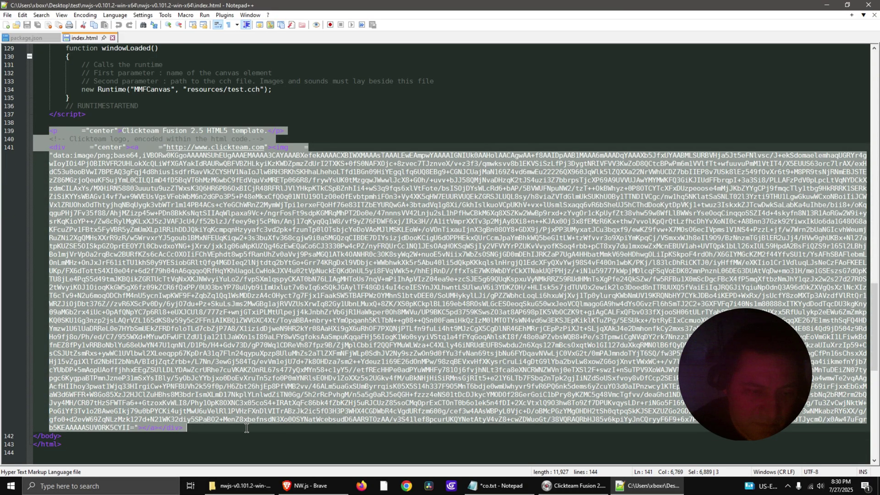
{"action": "key", "text": "Delete"}
{"action": "left_click", "coordinate": [242, 288]}
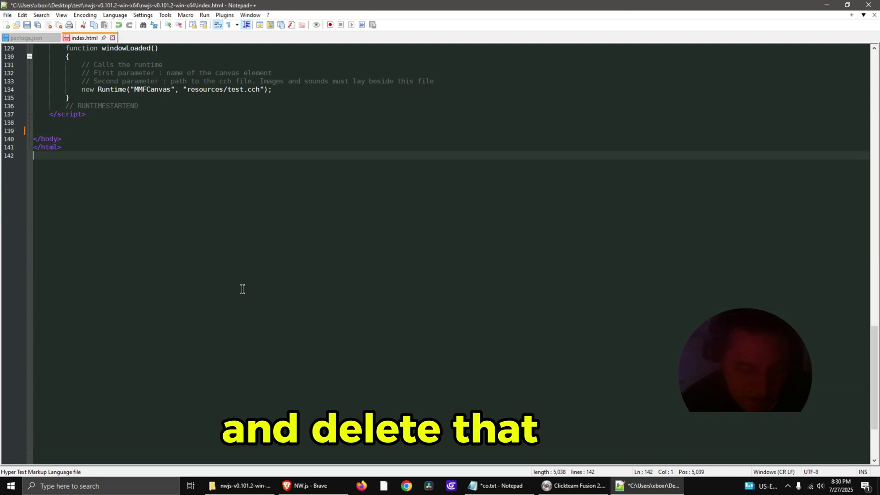
- Return to the game folder and nudge the HTML5 Runtime window showing the diamond on pink to the right
{"action": "left_click", "coordinate": [254, 490]}
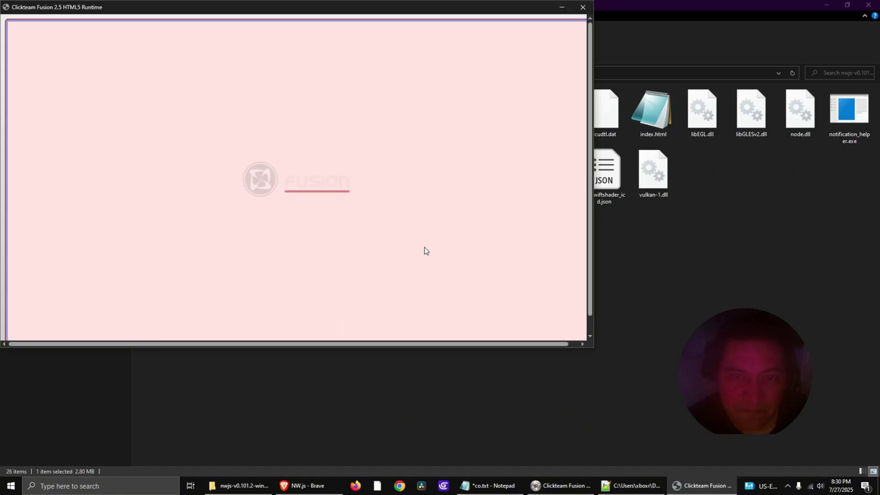
{"action": "left_click_drag", "start_coordinate": [481, 11], "coordinate": [520, 19]}
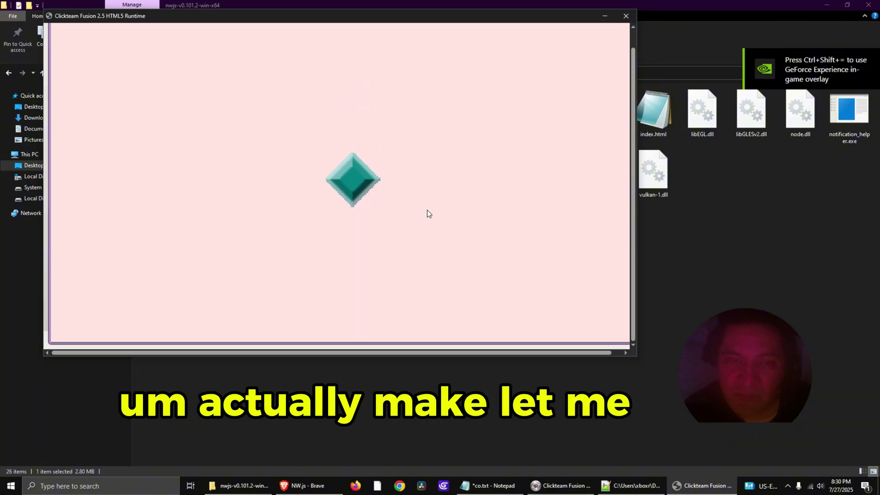
- Close the game, copy the fullscreen, frameless JSON block from co.txt, and minimize Notepad
{"action": "left_click", "coordinate": [626, 17]}
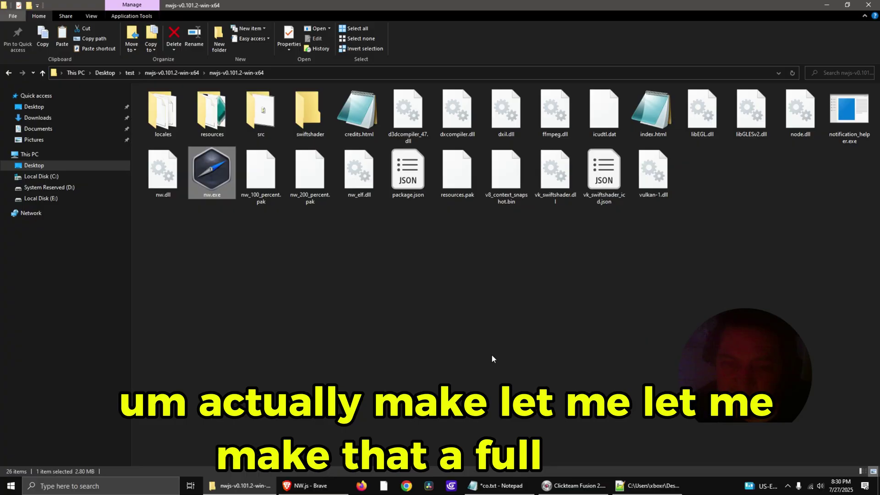
{"action": "left_click", "coordinate": [490, 485]}
{"action": "left_click", "coordinate": [494, 257]}
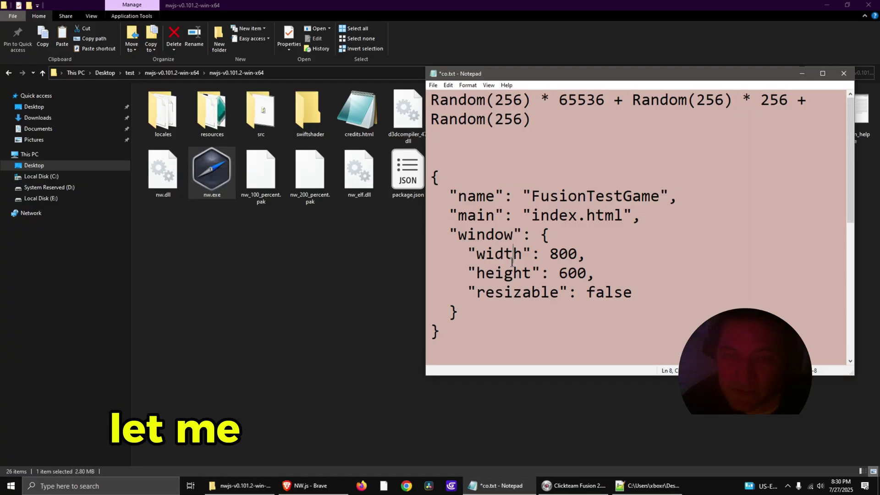
{"action": "scroll", "coordinate": [512, 263], "scroll_direction": "down", "scroll_amount": 3}
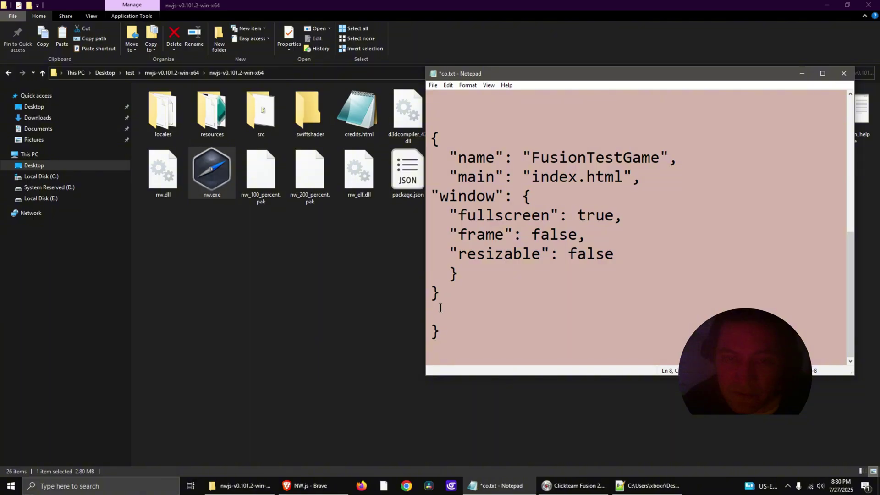
{"action": "left_click_drag", "start_coordinate": [440, 302], "coordinate": [397, 138]}
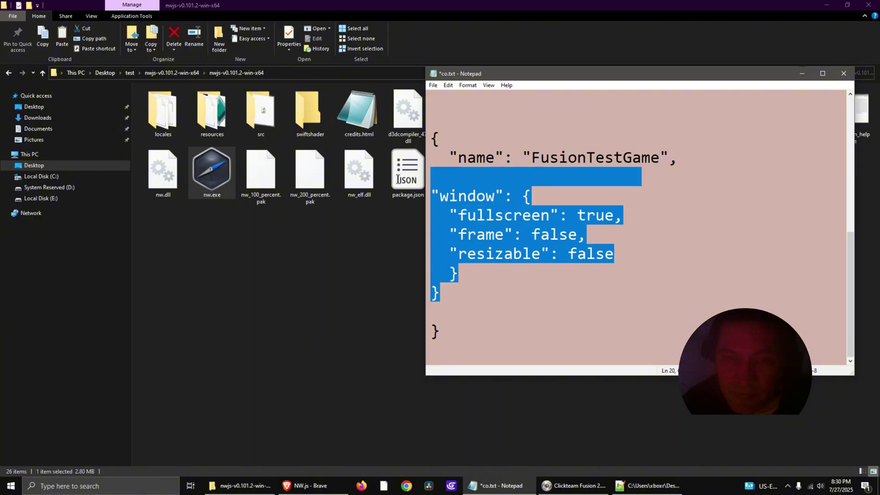
{"action": "left_click", "coordinate": [522, 346]}
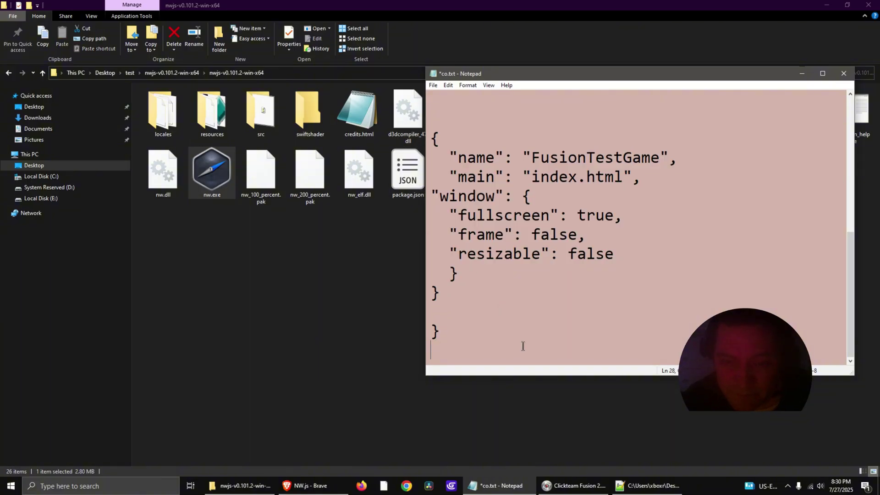
{"action": "left_click", "coordinate": [299, 387]}
- Open package.json in Notepad++ from its right-click menu
{"action": "left_click", "coordinate": [407, 171]}
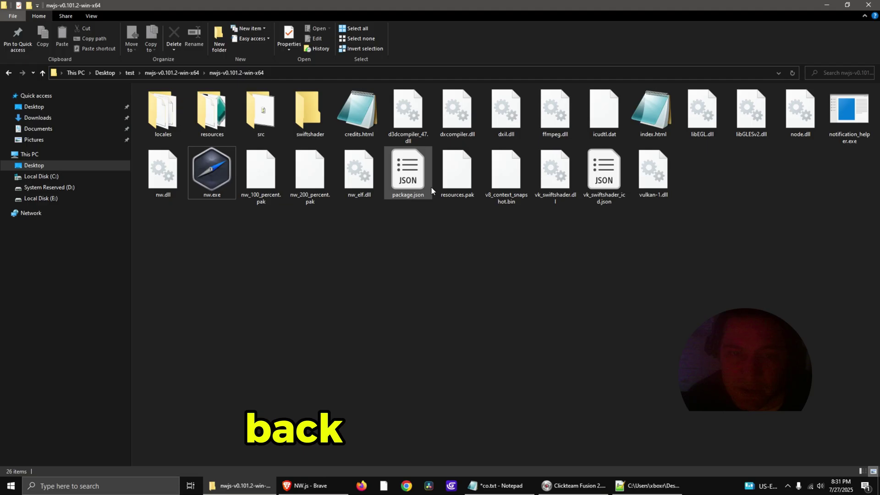
{"action": "right_click", "coordinate": [417, 172]}
{"action": "left_click", "coordinate": [457, 190]}
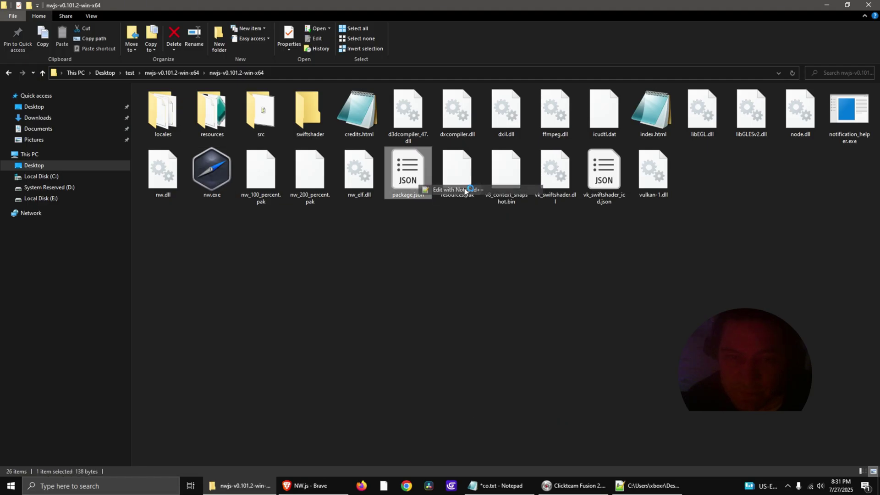
{"action": "left_click", "coordinate": [214, 185]}
{"action": "scroll", "coordinate": [183, 191], "scroll_direction": "up", "scroll_amount": 3, "text": "ctrl"}
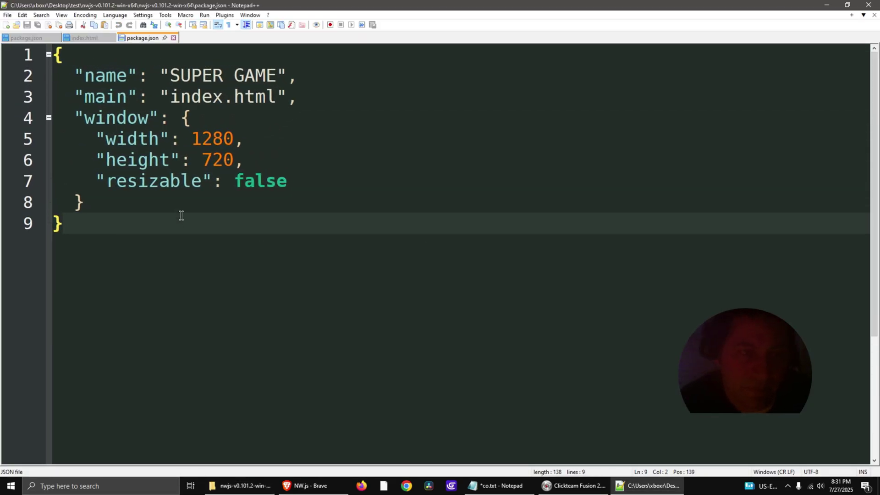
{"action": "scroll", "coordinate": [172, 207], "scroll_direction": "up", "scroll_amount": 3, "text": "ctrl"}
- Replace package.json with the fullscreen JSON, swapping the name FusionTestGame for SUPER GAME
{"action": "left_click_drag", "start_coordinate": [87, 256], "coordinate": [66, 101]}
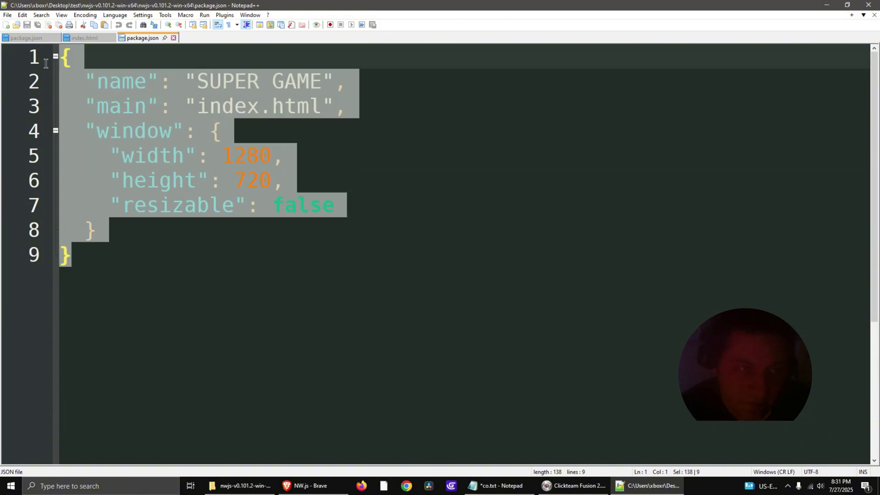
{"action": "type", "text": "{   \"name\": \"FusionTestGame\",   \"main\": \"index.html\", \"window\": {   \"fullscreen\": true,   \"frame\": false,   \"resizable\": false   } }"}
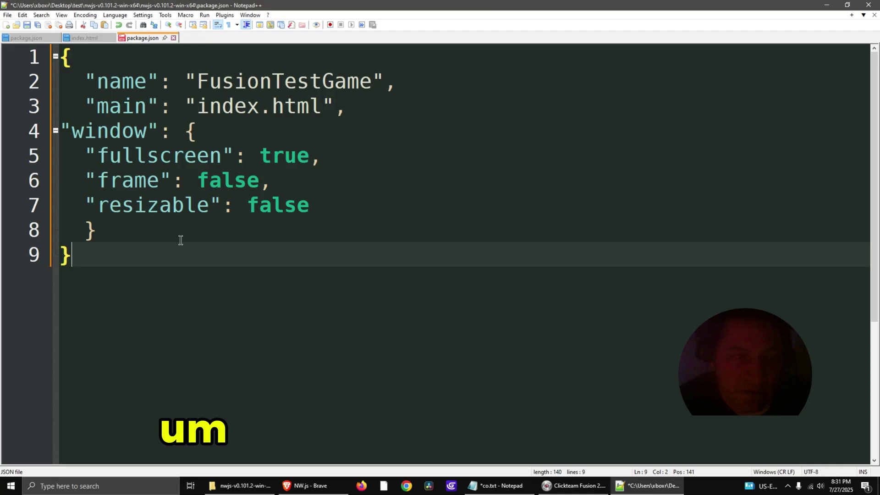
{"action": "left_click", "coordinate": [204, 227]}
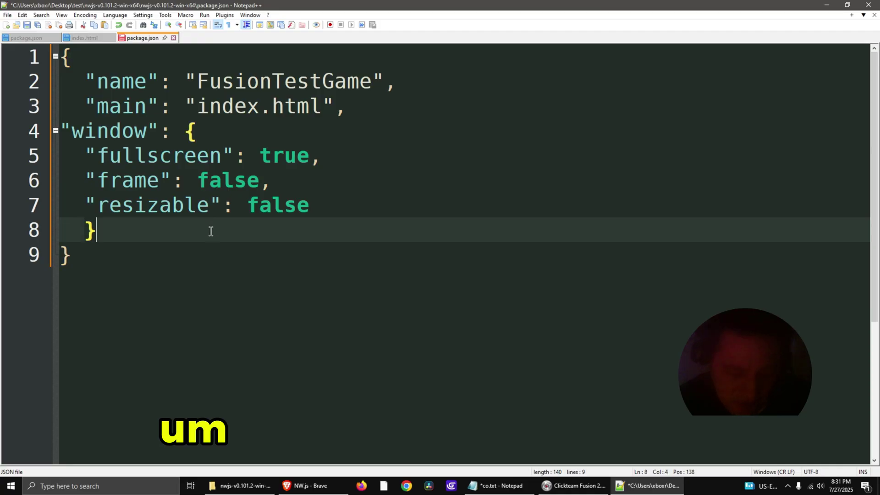
{"action": "left_click", "coordinate": [374, 82]}
{"action": "left_click_drag", "start_coordinate": [374, 82], "coordinate": [197, 81]}
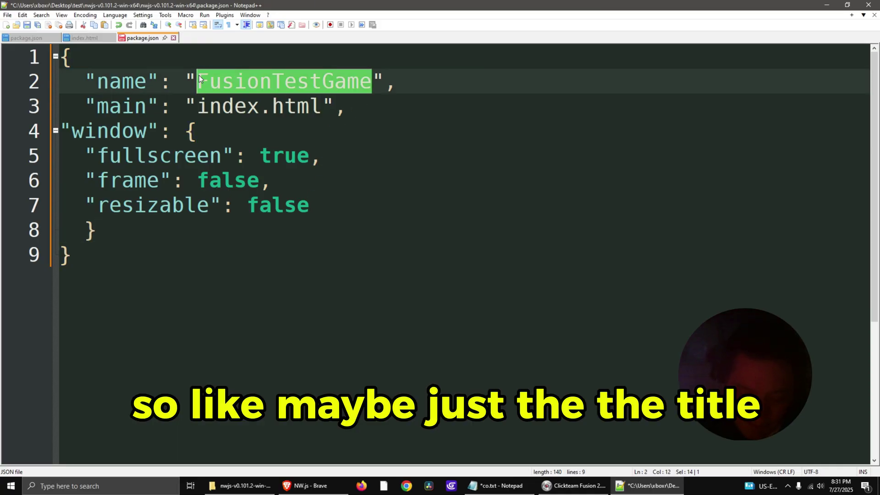
{"action": "type", "text": "SUPER G"}
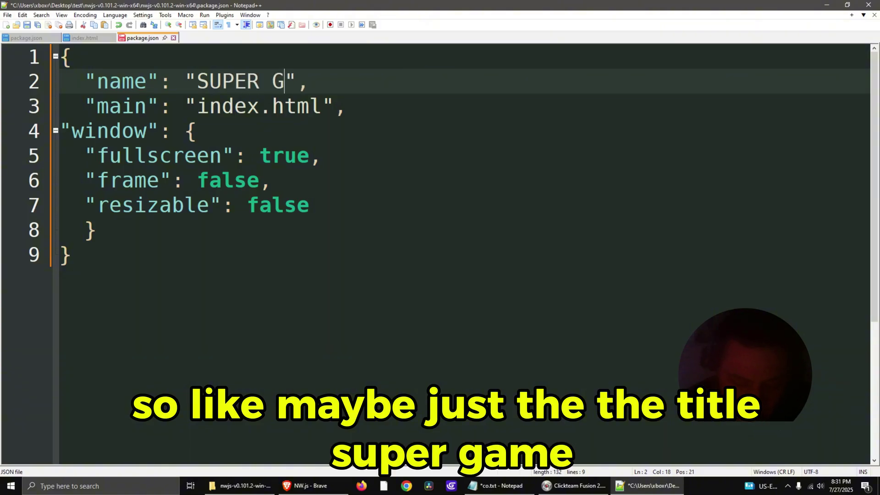
{"action": "type", "text": "AME"}
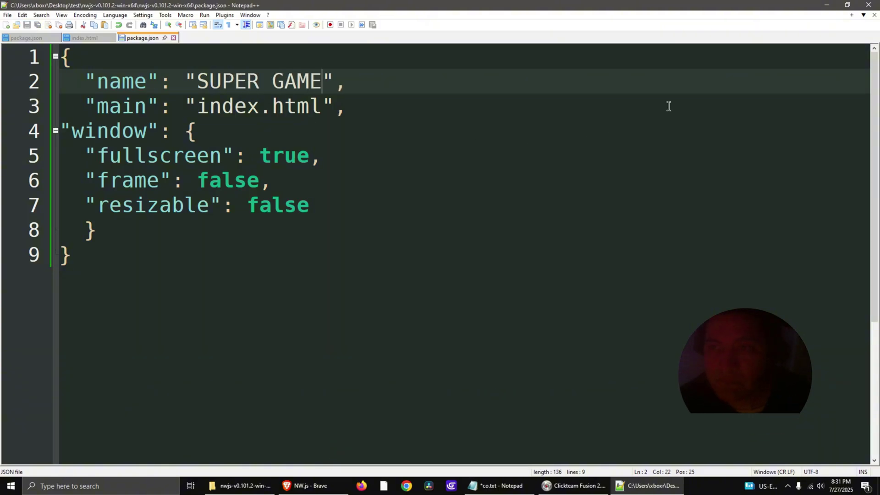
{"action": "left_click", "coordinate": [846, 5]}
- Bring the nwjs folder back and launch nw.exe to run the game fullscreen and frameless
{"action": "double_click", "coordinate": [763, 21]}
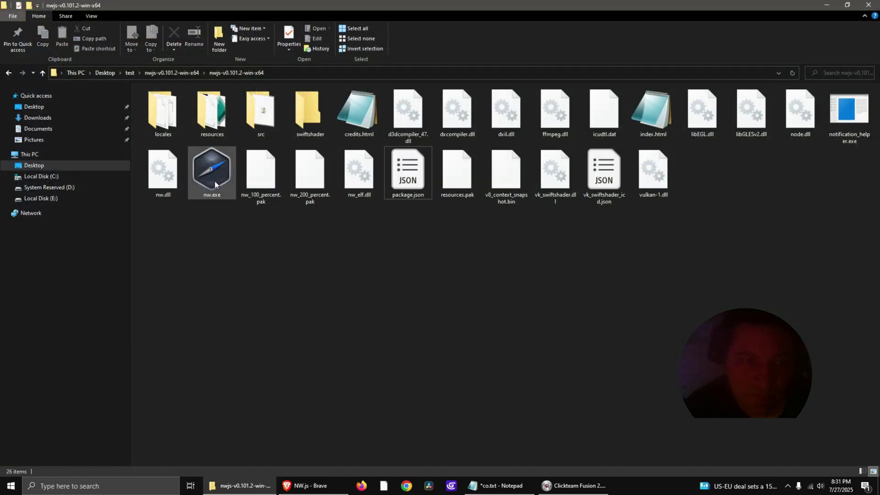
{"action": "double_click", "coordinate": [215, 181]}
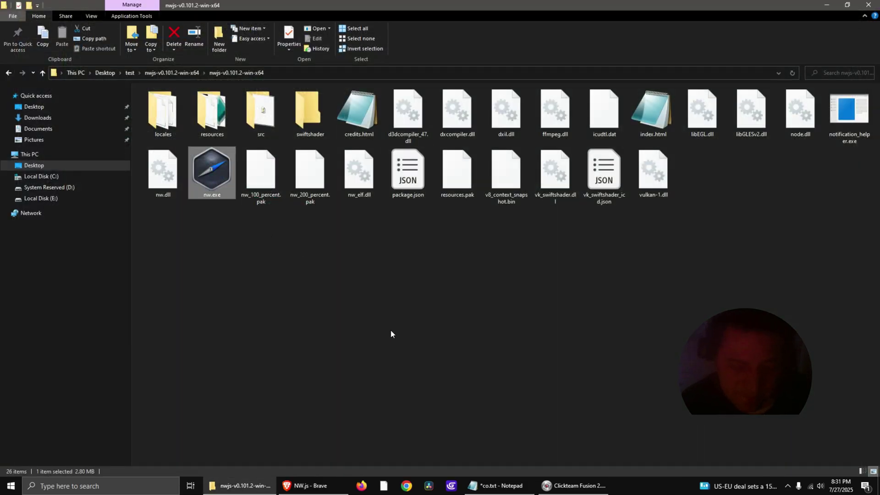